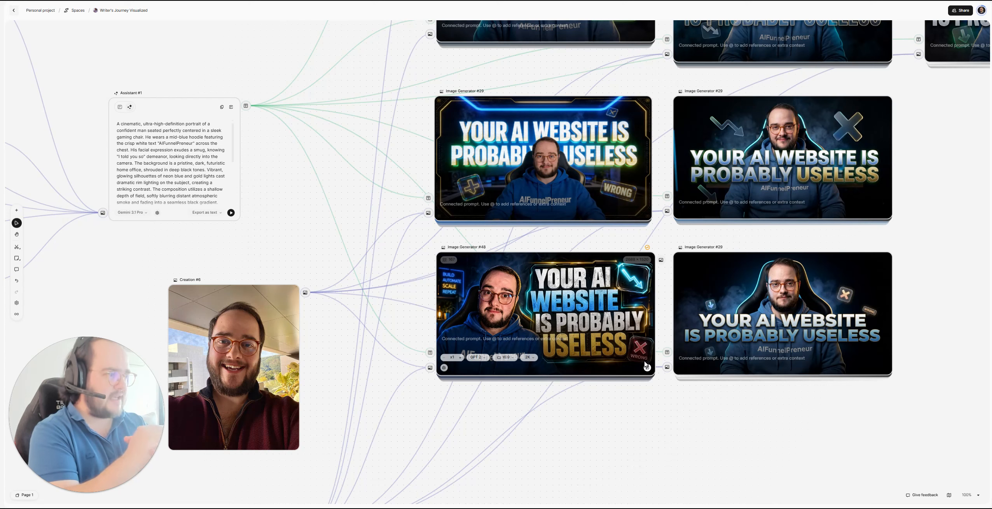
Look over the reference thumbnails on the canvas and the Assistant #1 node they feed into
{"action": "scroll", "coordinate": [501, 223], "scroll_direction": "down", "scroll_amount": 5}
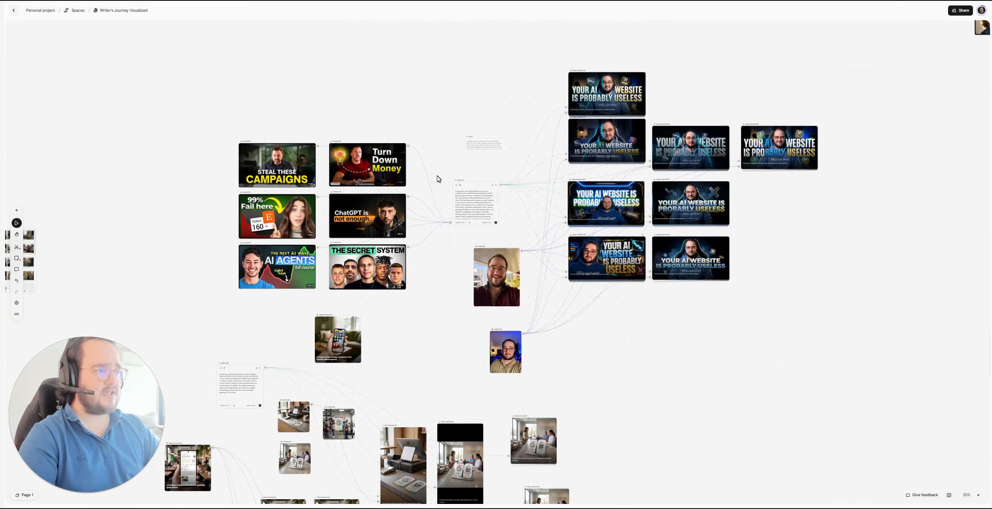
{"action": "scroll", "coordinate": [271, 170], "scroll_direction": "up", "scroll_amount": 3}
{"action": "scroll", "coordinate": [493, 175], "scroll_direction": "right", "scroll_amount": 2}
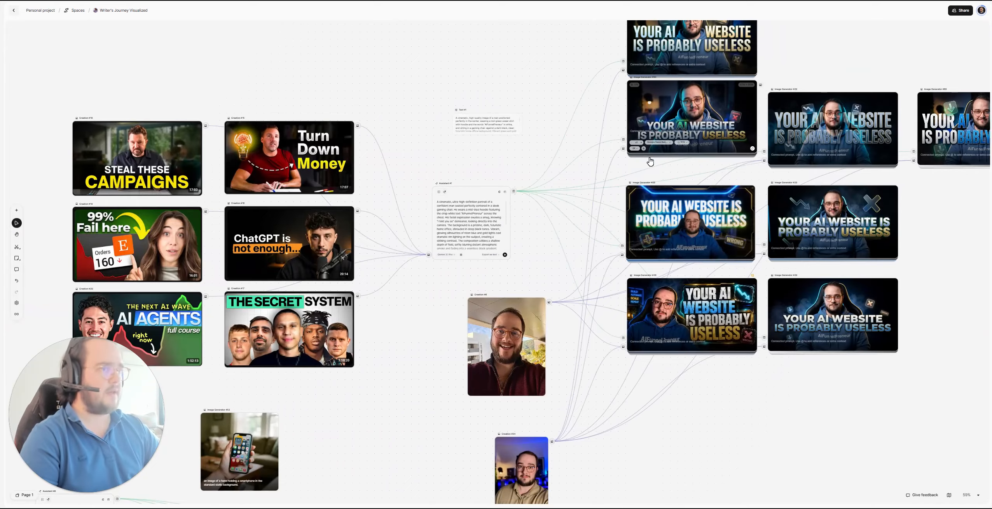
{"action": "left_click_drag", "start_coordinate": [262, 218], "coordinate": [511, 206]}
{"action": "scroll", "coordinate": [399, 248], "scroll_direction": "up", "scroll_amount": 3}
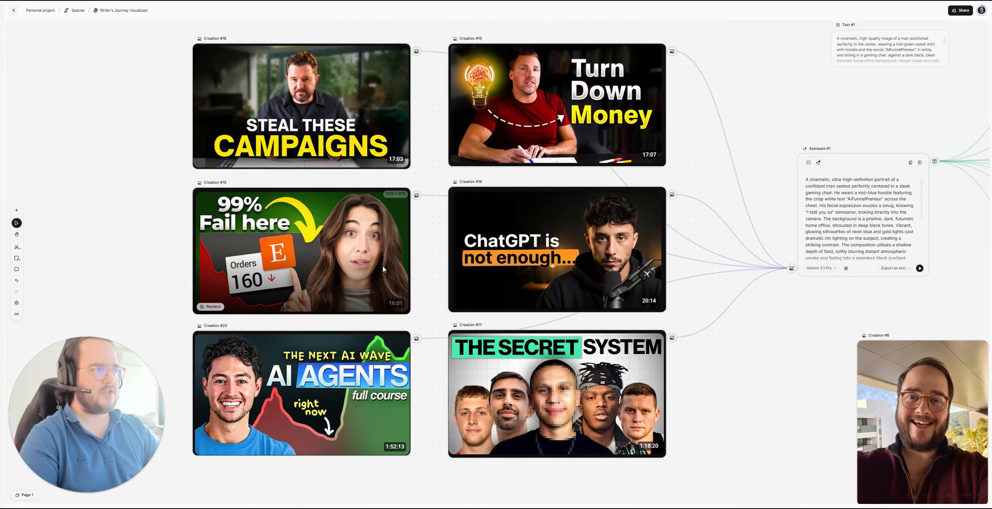
{"action": "left_click_drag", "start_coordinate": [694, 294], "coordinate": [538, 190]}
{"action": "scroll", "coordinate": [599, 94], "scroll_direction": "up", "scroll_amount": 4}
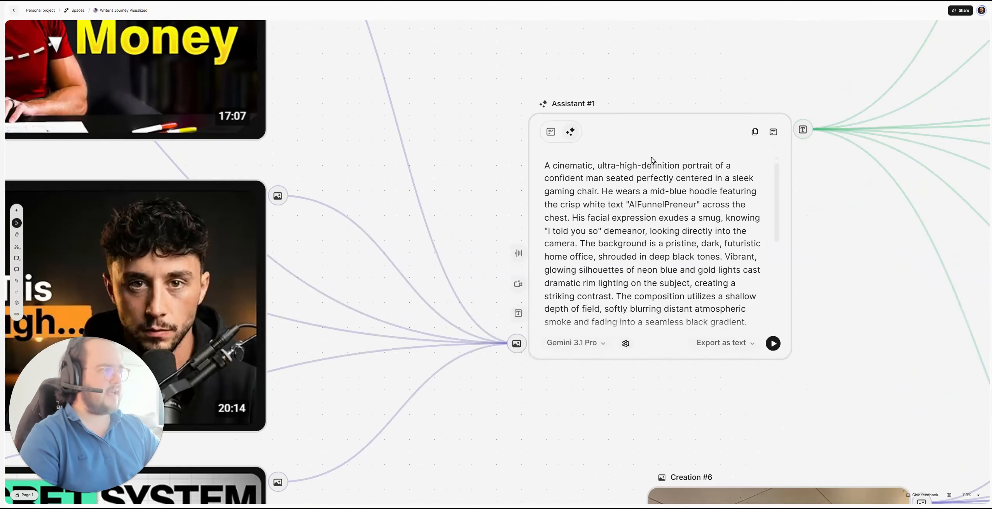
{"action": "left_click_drag", "start_coordinate": [716, 104], "coordinate": [664, 100]}
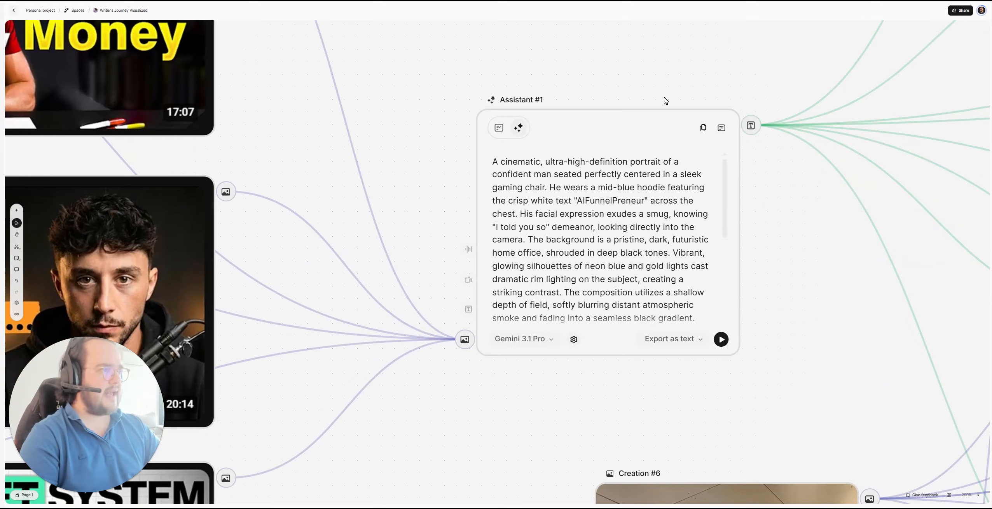
Show the input prompt of Assistant #1 and read it through from start to end
{"action": "left_click", "coordinate": [500, 133]}
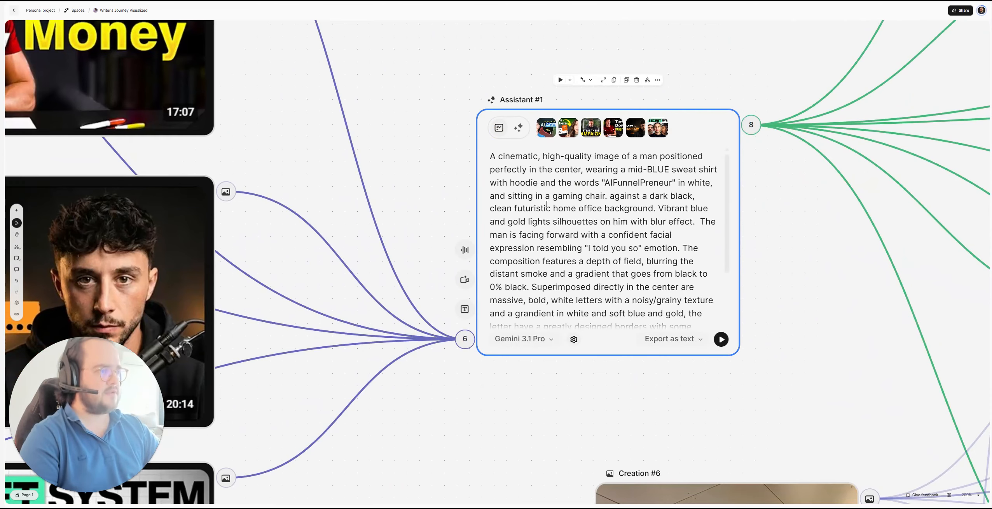
{"action": "scroll", "coordinate": [547, 203], "scroll_direction": "down", "scroll_amount": 10}
{"action": "scroll", "coordinate": [567, 182], "scroll_direction": "up", "scroll_amount": 12}
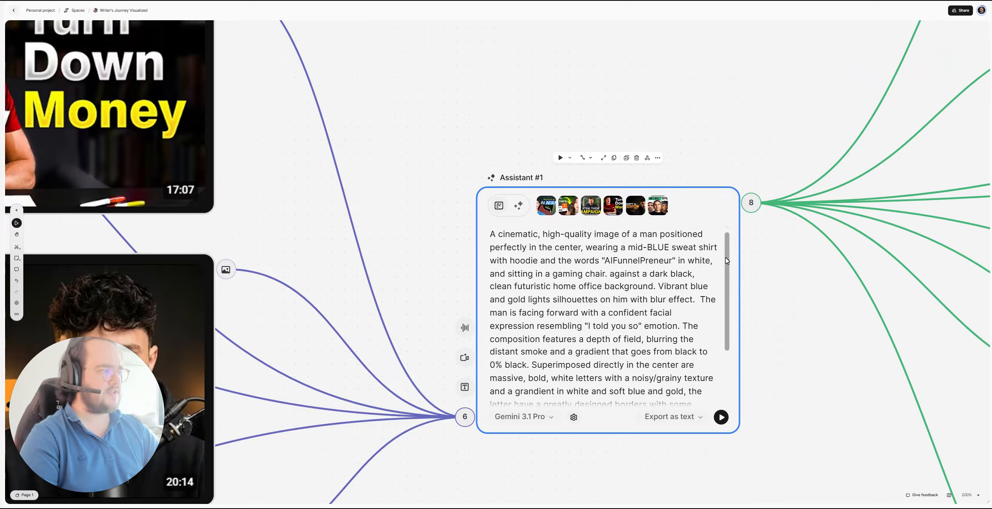
{"action": "mouse_move", "coordinate": [726, 261]}
{"action": "left_mouse_down"}
{"action": "mouse_move", "coordinate": [722, 317]}
{"action": "mouse_move", "coordinate": [722, 251]}
{"action": "left_mouse_up"}
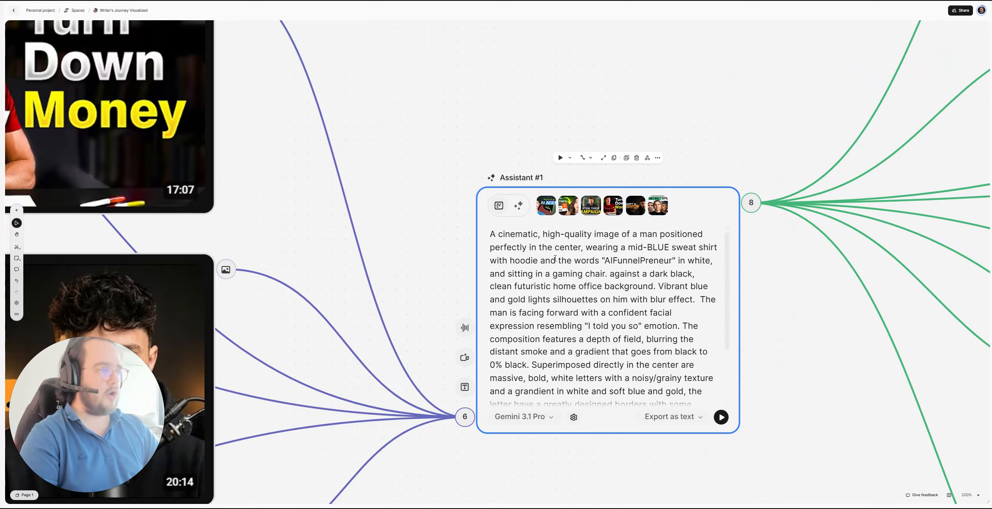
Check Assistant #1's generated text and its available language models, and return to its input prompt
{"action": "left_click", "coordinate": [518, 205]}
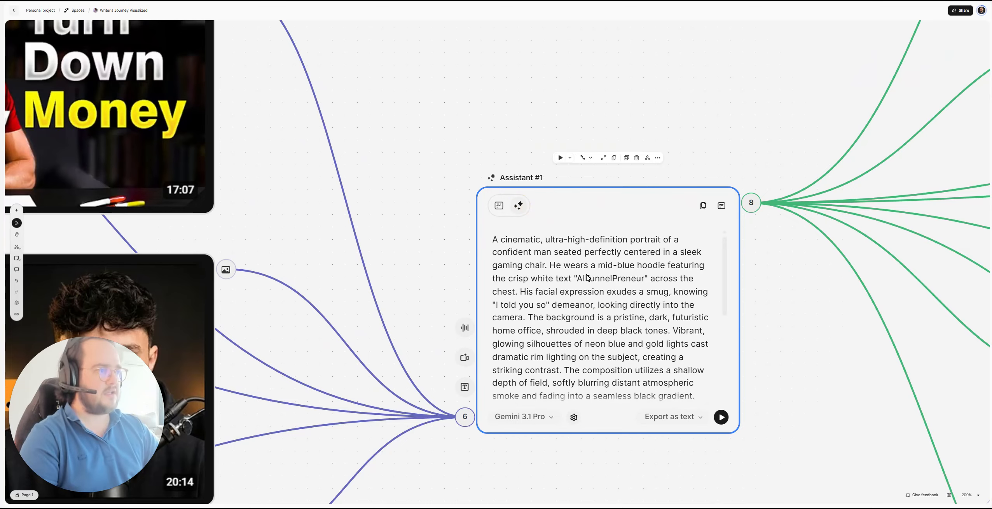
{"action": "left_click", "coordinate": [533, 417]}
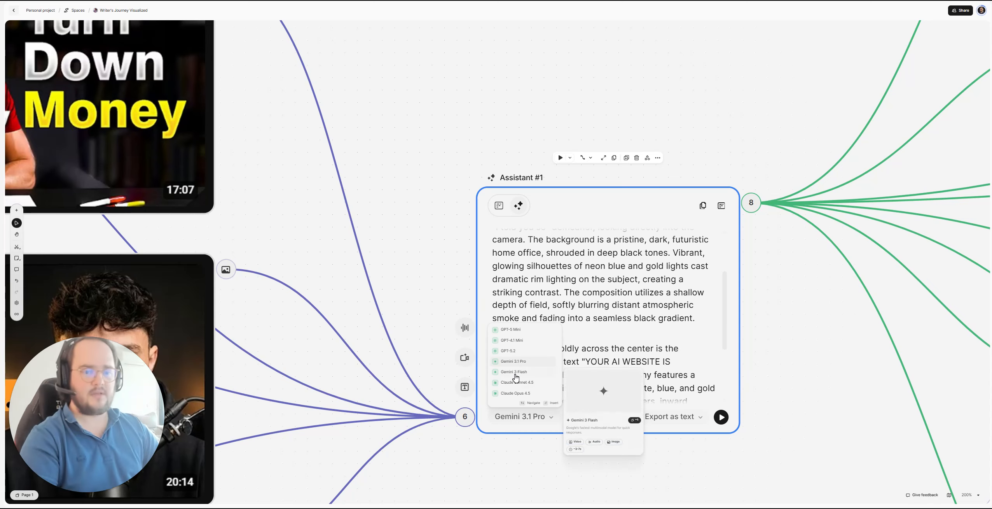
{"action": "left_click", "coordinate": [432, 272]}
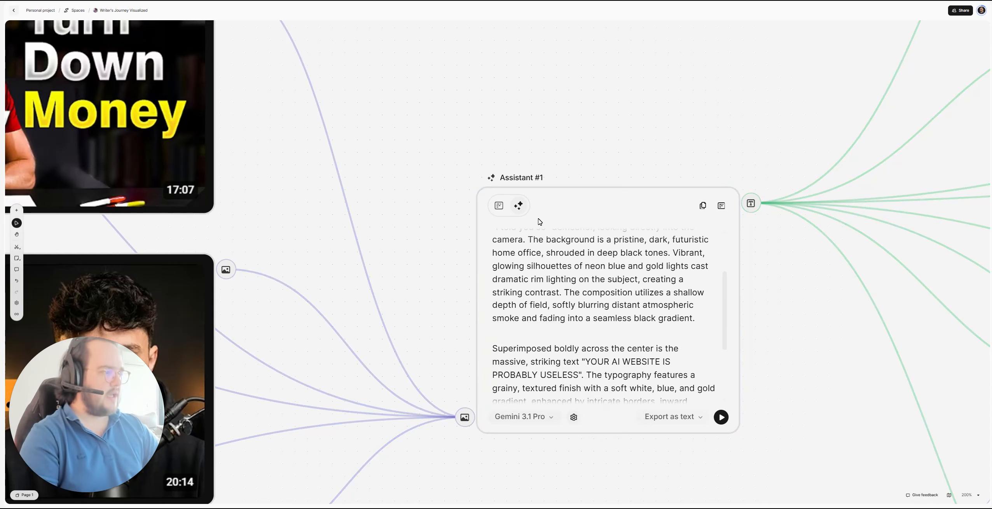
{"action": "left_click", "coordinate": [499, 206]}
Look over the image generators connected to Assistant #1 and view the model choices of the lowest Image Generator #29
{"action": "left_click_drag", "start_coordinate": [819, 349], "coordinate": [791, 348]}
{"action": "scroll", "coordinate": [646, 216], "scroll_direction": "right", "scroll_amount": 8}
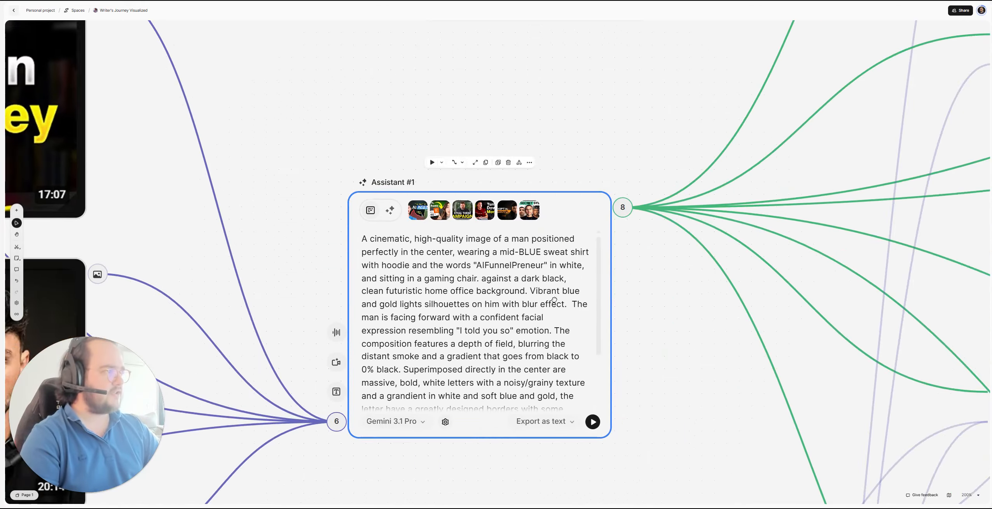
{"action": "scroll", "coordinate": [865, 208], "scroll_direction": "right", "scroll_amount": 8}
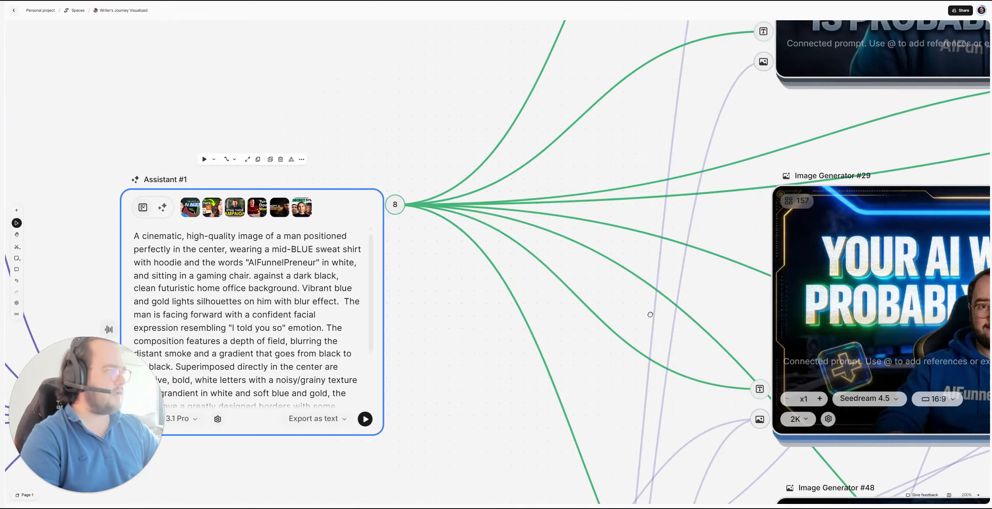
{"action": "scroll", "coordinate": [874, 287], "scroll_direction": "down", "scroll_amount": 5, "text": "ctrl"}
{"action": "scroll", "coordinate": [873, 286], "scroll_direction": "right", "scroll_amount": 9}
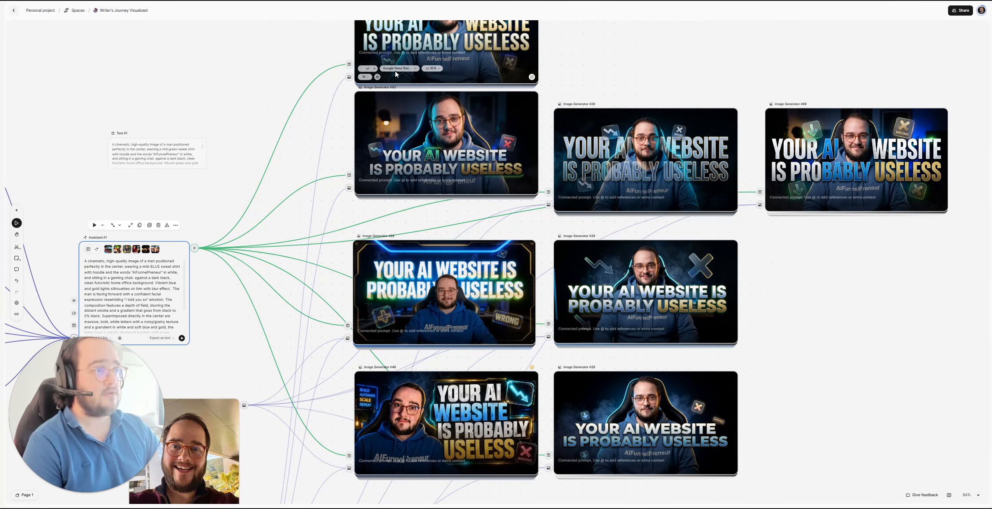
{"action": "scroll", "coordinate": [568, 322], "scroll_direction": "up", "scroll_amount": 3}
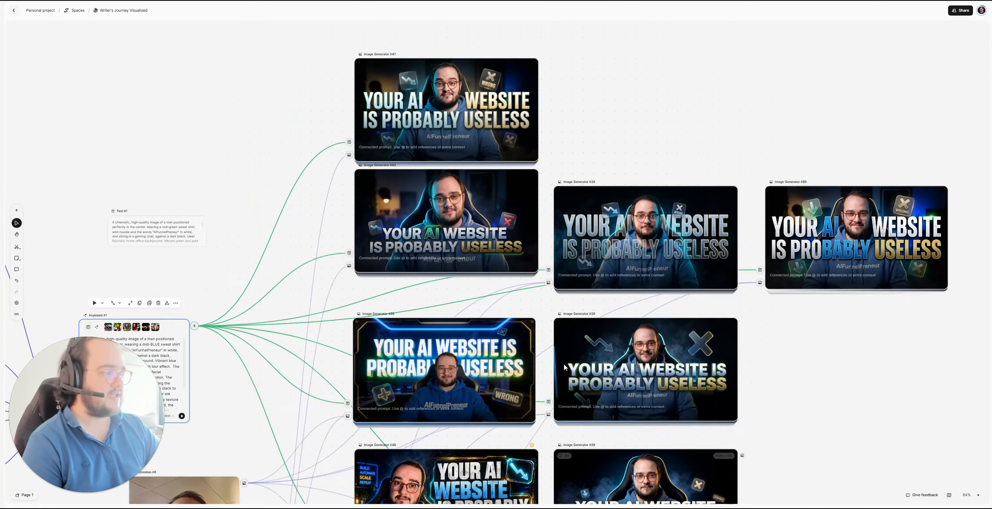
{"action": "scroll", "coordinate": [448, 123], "scroll_direction": "down", "scroll_amount": 8}
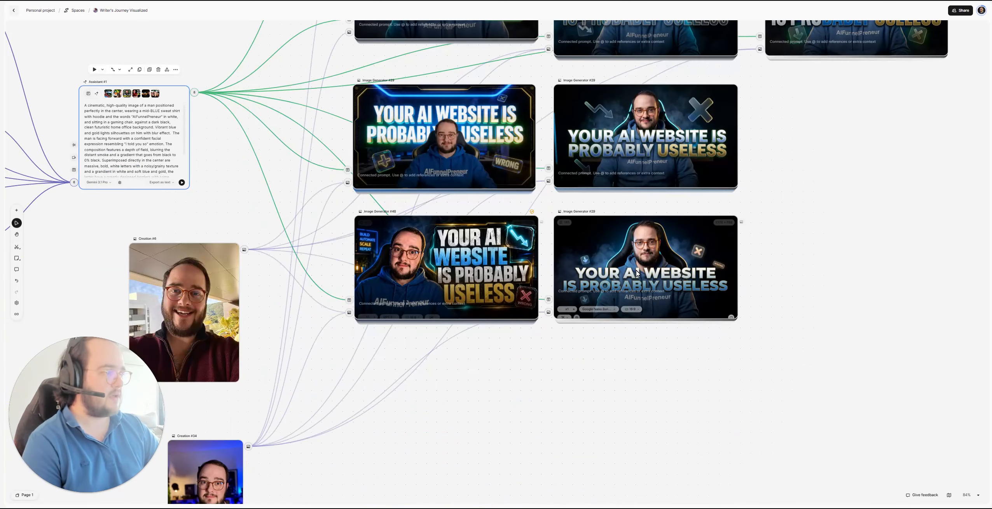
{"action": "left_click", "coordinate": [599, 303]}
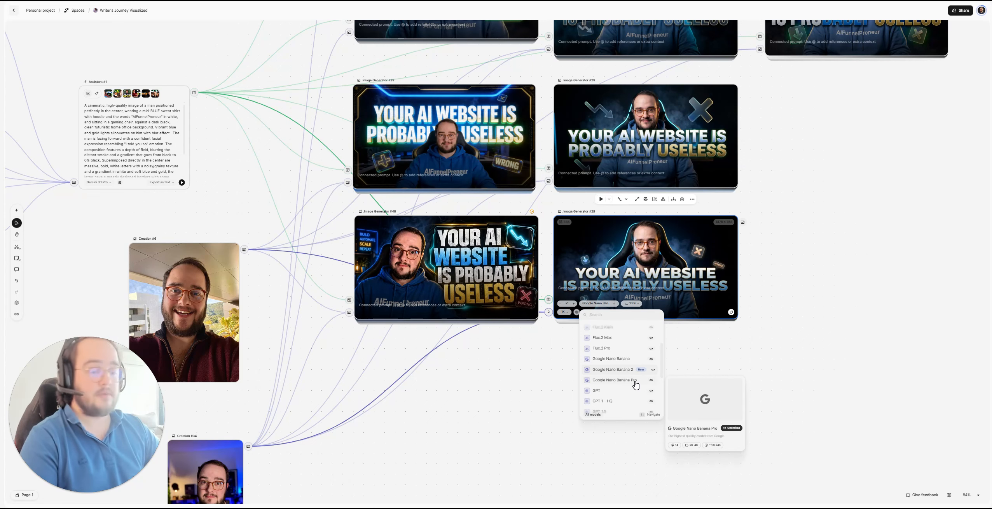
{"action": "left_click", "coordinate": [836, 272]}
Examine Assistant #1's full prompt text alongside the thumbnails generated from it
{"action": "scroll", "coordinate": [789, 244], "scroll_direction": "up", "scroll_amount": 5}
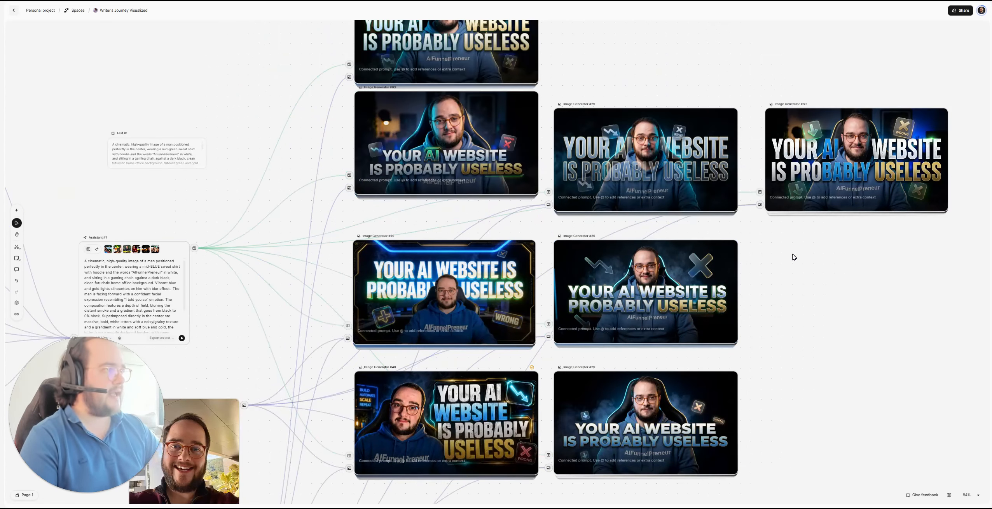
{"action": "scroll", "coordinate": [795, 257], "scroll_direction": "left", "scroll_amount": 10}
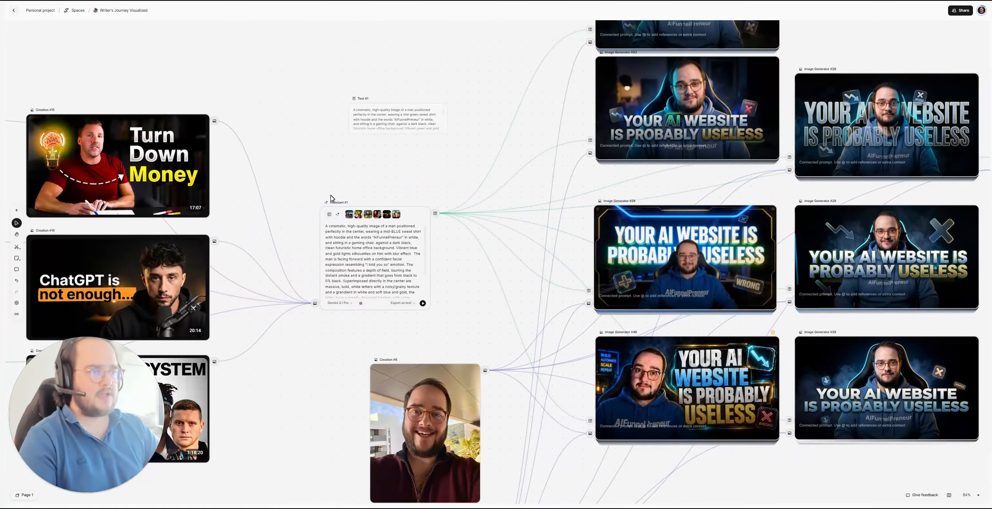
{"action": "scroll", "coordinate": [347, 205], "scroll_direction": "up", "scroll_amount": 5}
{"action": "scroll", "coordinate": [347, 205], "scroll_direction": "up", "scroll_amount": 2}
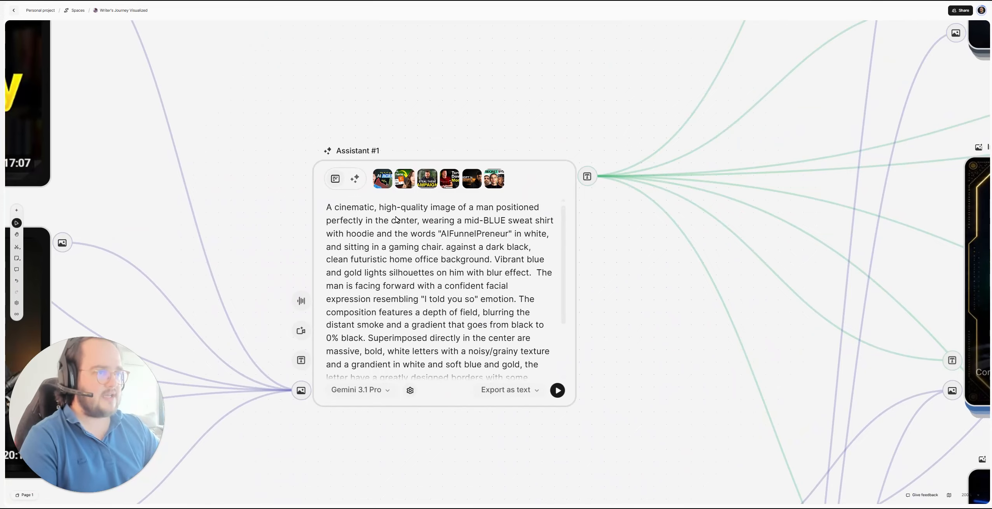
{"action": "left_click", "coordinate": [401, 265]}
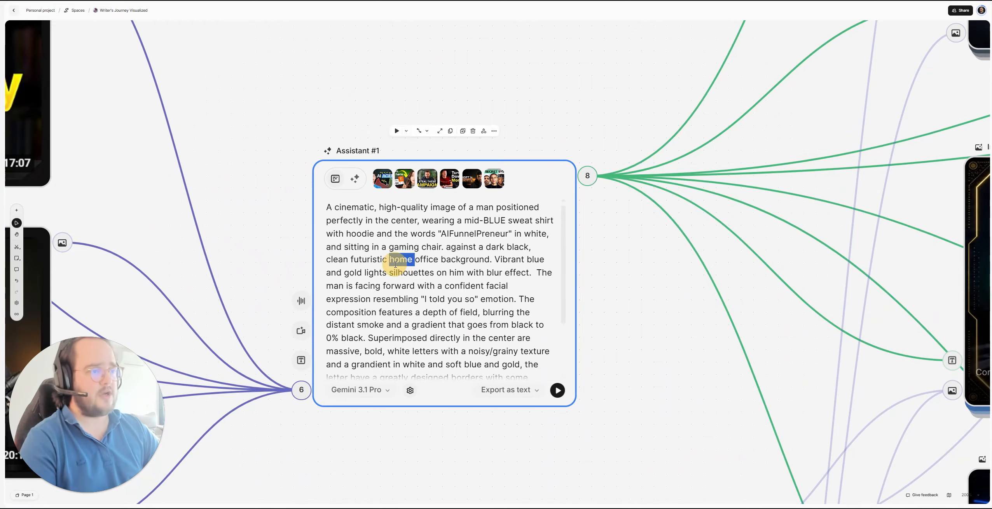
{"action": "triple_click", "coordinate": [395, 264]}
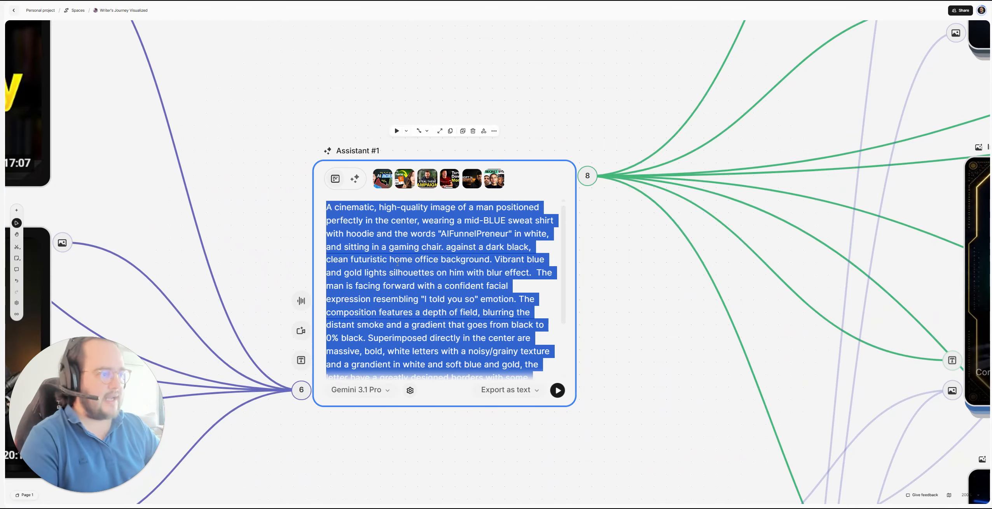
{"action": "left_click", "coordinate": [417, 260]}
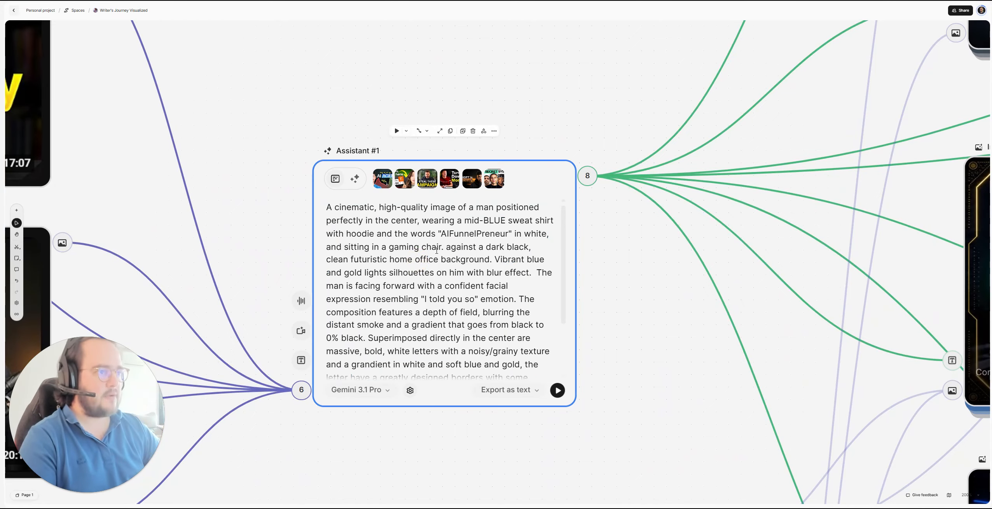
{"action": "scroll", "coordinate": [569, 270], "scroll_direction": "down", "scroll_amount": 5}
{"action": "left_click_drag", "start_coordinate": [568, 270], "coordinate": [416, 266]}
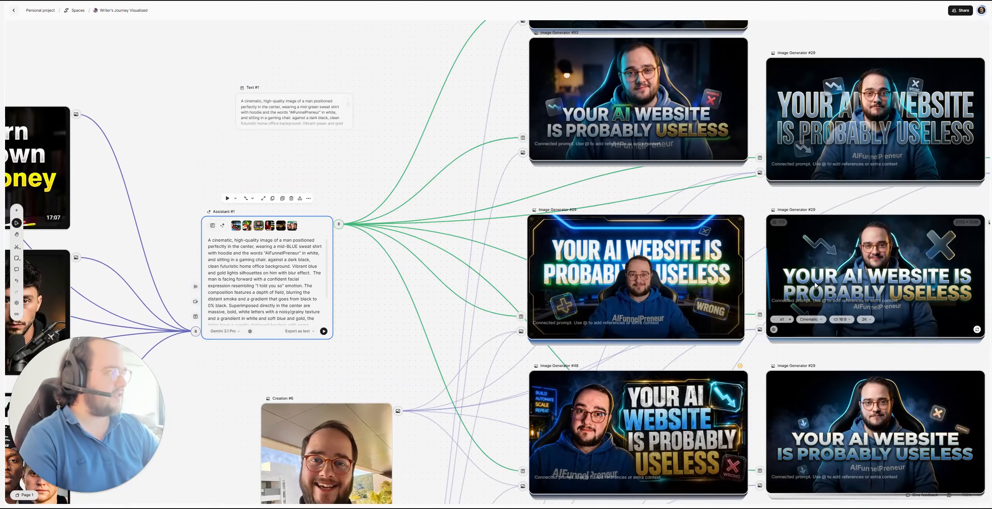
{"action": "scroll", "coordinate": [254, 274], "scroll_direction": "up", "scroll_amount": 5}
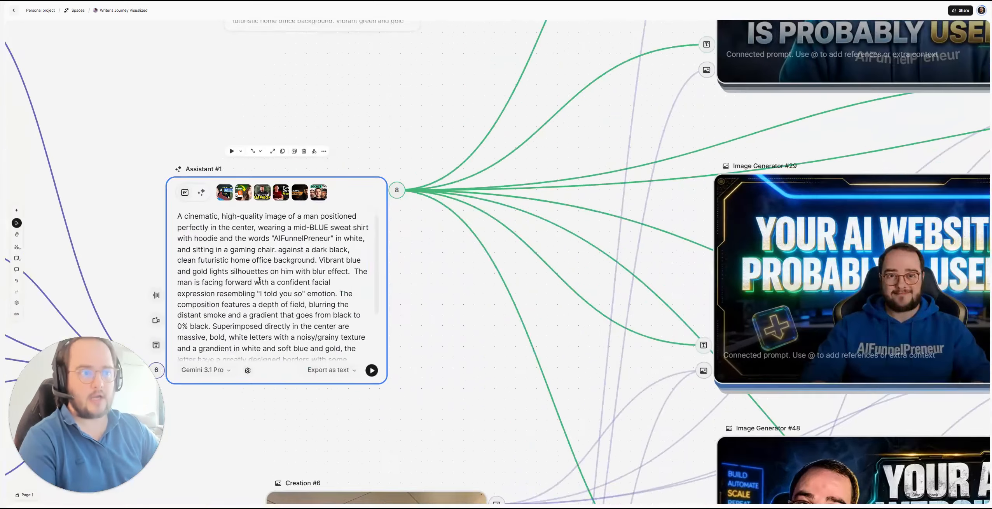
{"action": "left_click_drag", "start_coordinate": [453, 291], "coordinate": [666, 263]}
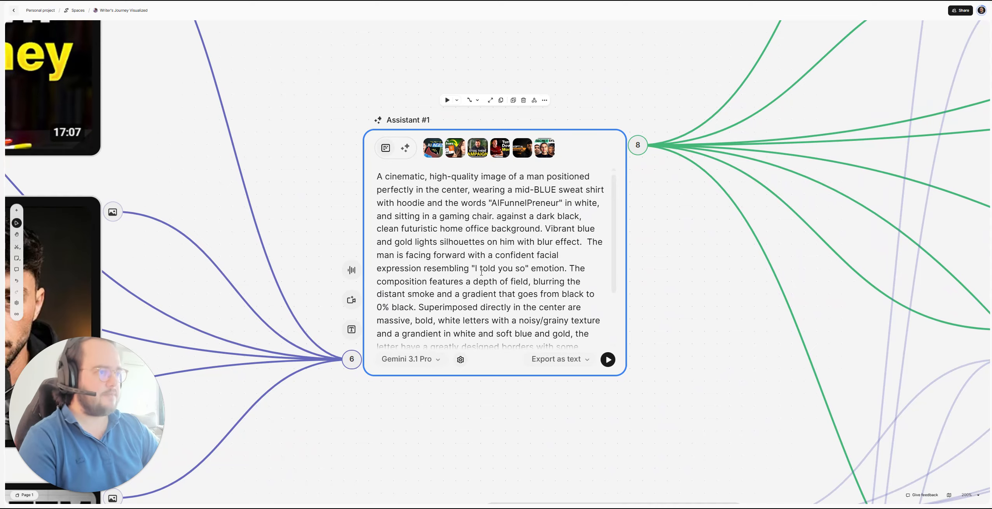
{"action": "left_click_drag", "start_coordinate": [377, 176], "coordinate": [546, 190]}
{"action": "left_click", "coordinate": [522, 190]}
{"action": "double_click", "coordinate": [523, 189]}
{"action": "type", "text": "green"}
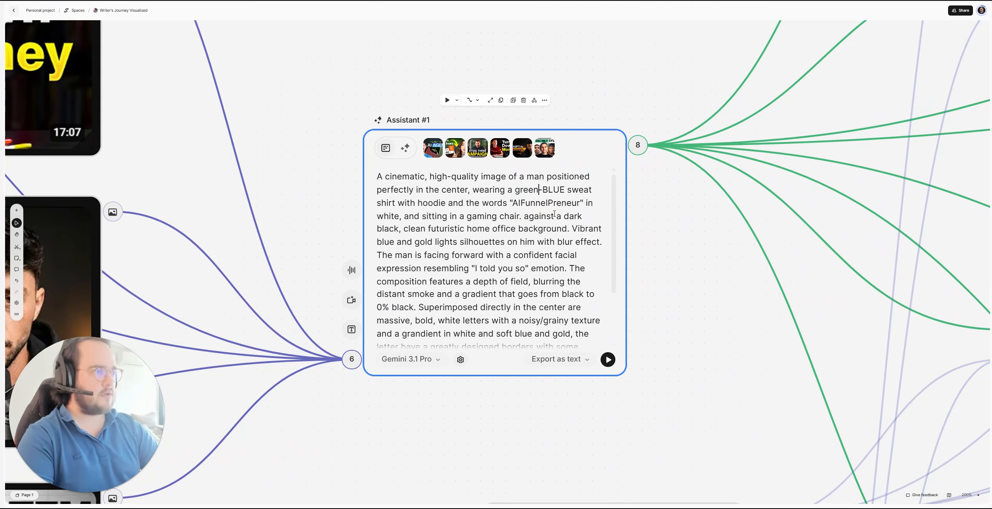
{"action": "key", "text": "ctrl+z"}
Change the sweatshirt color in Assistant #1's prompt to mid-green
{"action": "double_click", "coordinate": [541, 190]}
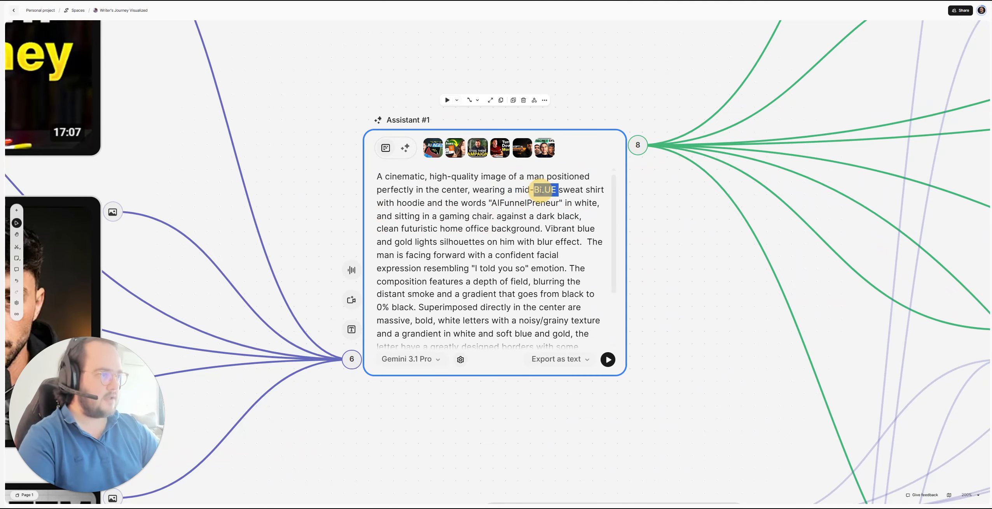
{"action": "type", "text": "green"}
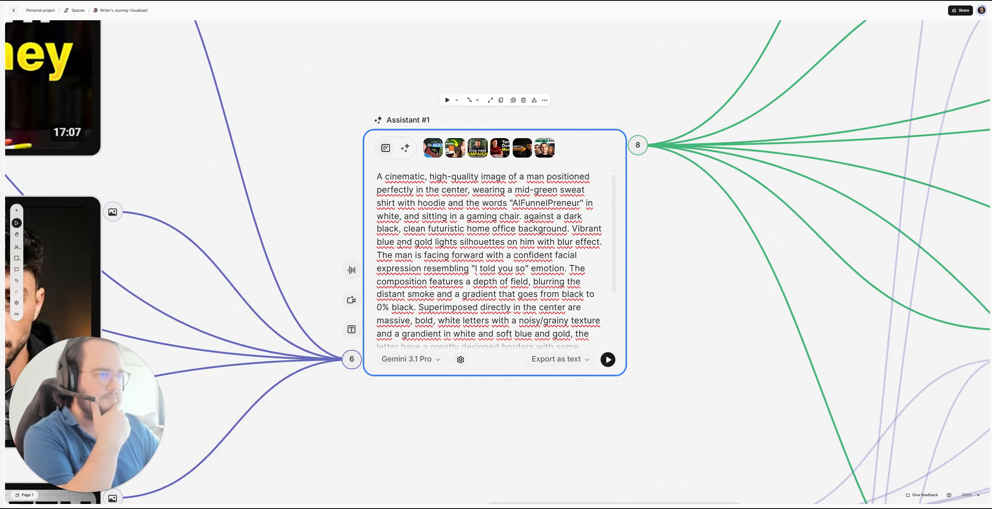
Compare the thumbnails generated from Assistant #1 with the wording of its prompt
{"action": "left_click_drag", "start_coordinate": [917, 277], "coordinate": [583, 274]}
{"action": "scroll", "coordinate": [583, 274], "scroll_direction": "down", "scroll_amount": 3}
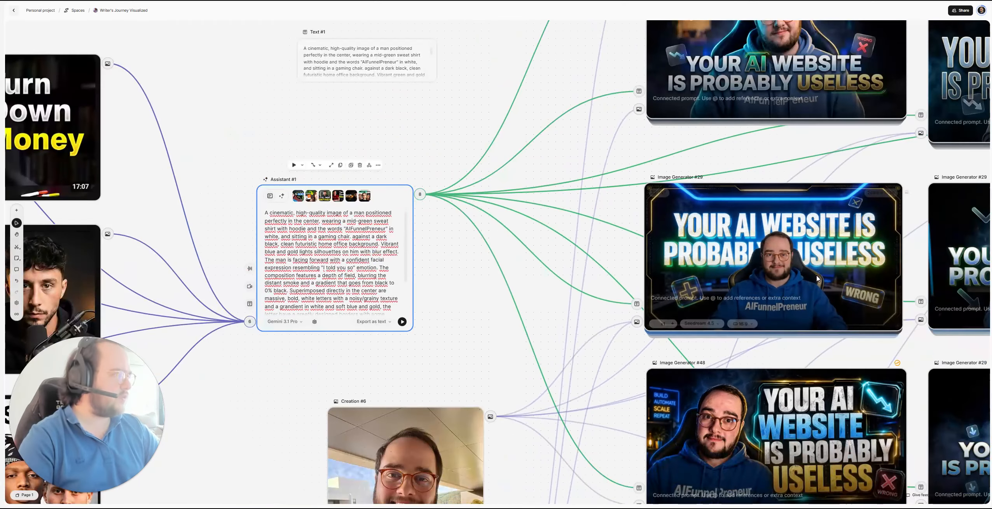
{"action": "left_click_drag", "start_coordinate": [733, 296], "coordinate": [576, 400]}
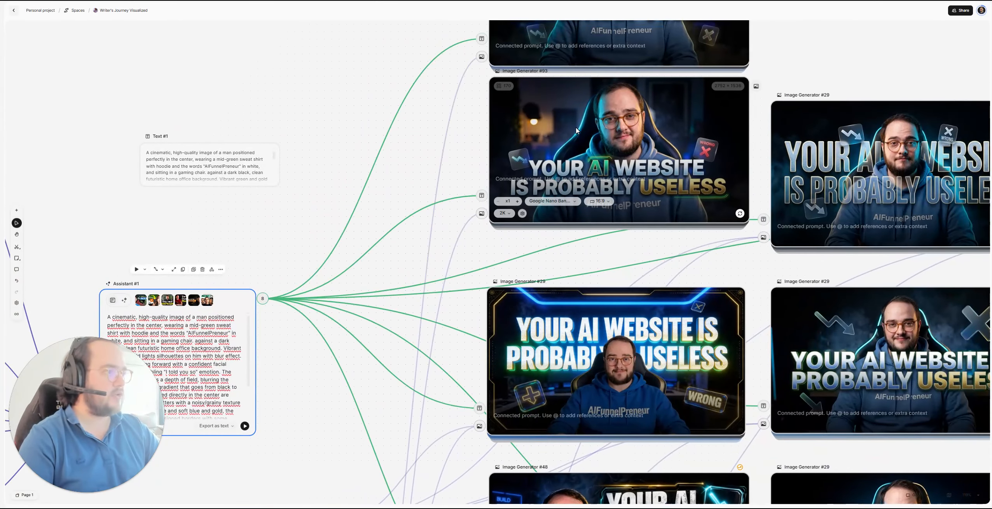
{"action": "left_click_drag", "start_coordinate": [475, 231], "coordinate": [703, 200]}
{"action": "scroll", "coordinate": [320, 335], "scroll_direction": "up", "scroll_amount": 3}
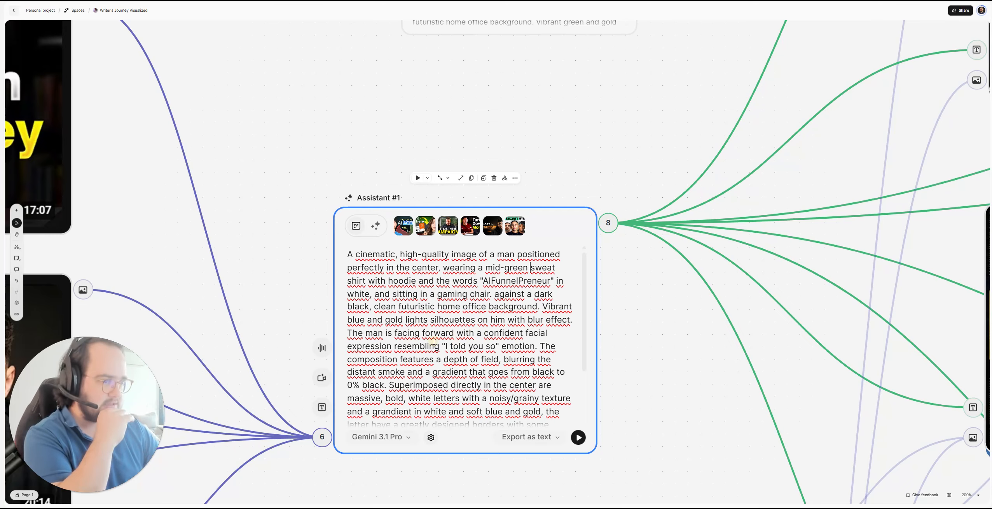
{"action": "scroll", "coordinate": [488, 321], "scroll_direction": "down", "scroll_amount": 2}
{"action": "scroll", "coordinate": [488, 311], "scroll_direction": "up", "scroll_amount": 2}
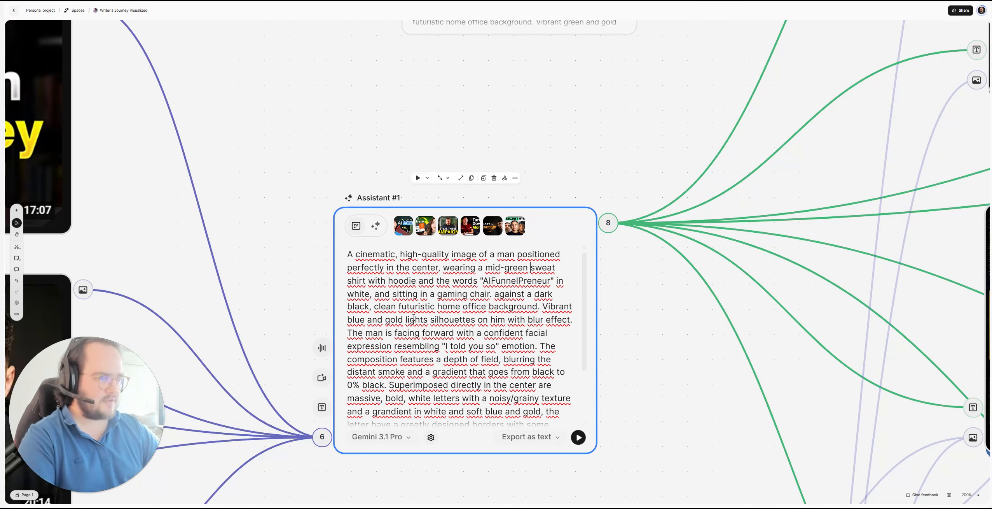
Change the light colors in Assistant #1's prompt to vibrant "bright green and bright orange"
{"action": "double_click", "coordinate": [354, 319]}
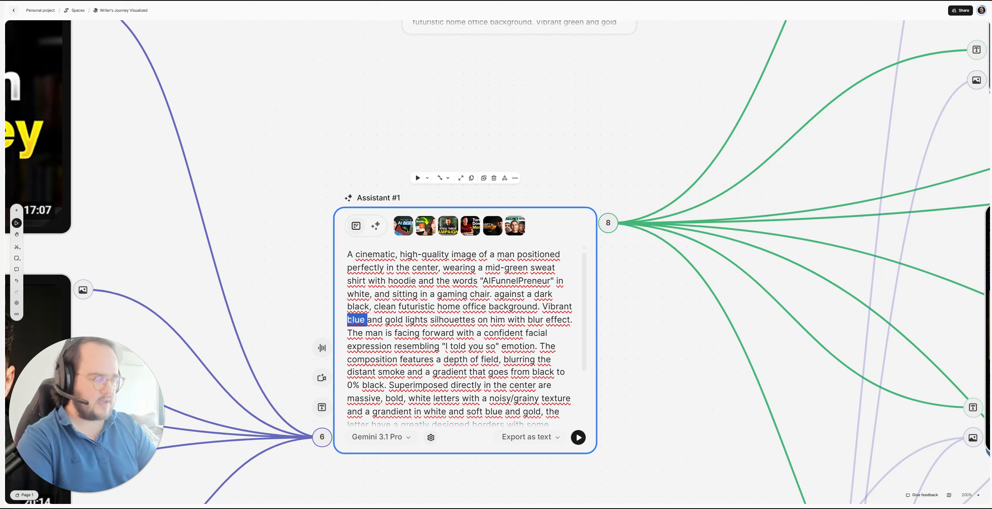
{"action": "type", "text": "green"}
{"action": "double_click", "coordinate": [394, 320]}
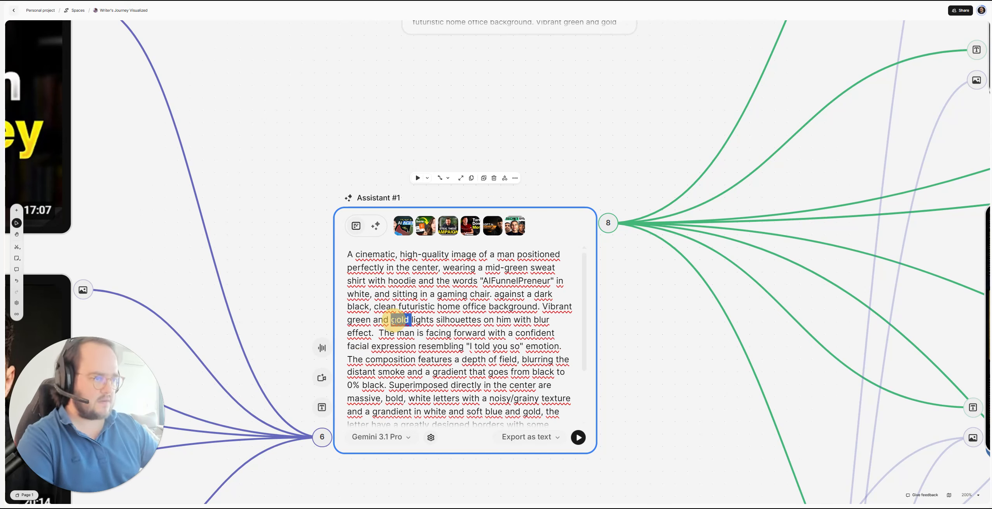
{"action": "type", "text": "orange "}
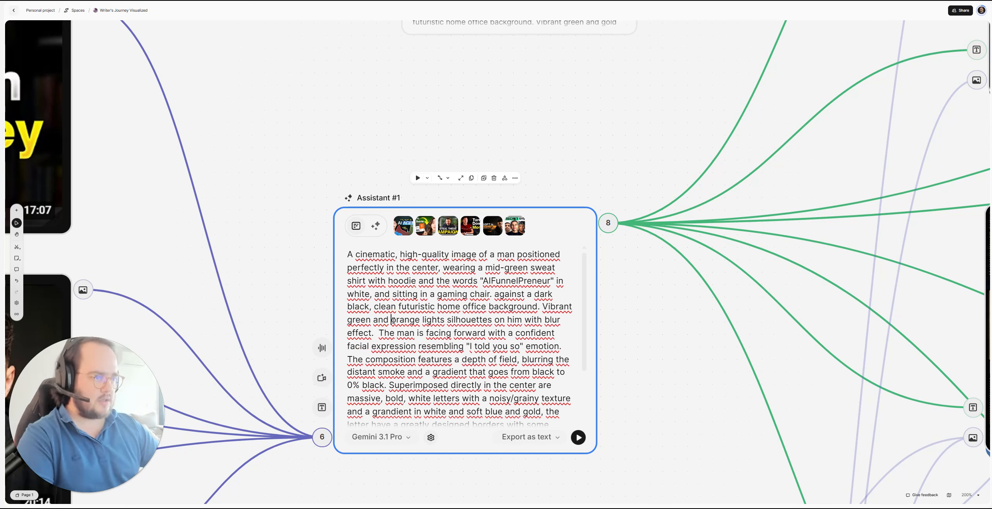
{"action": "type", "text": "bright"}
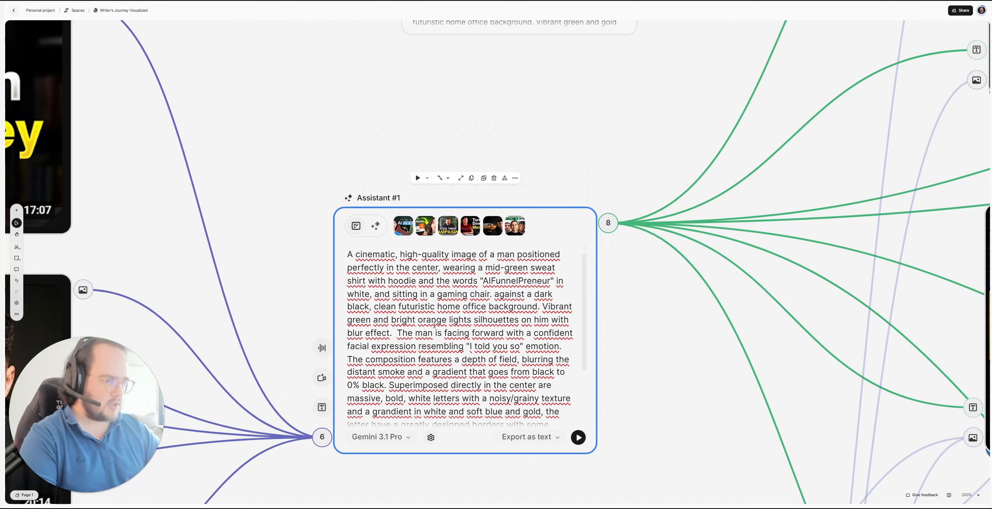
{"action": "left_click", "coordinate": [344, 321]}
{"action": "type", "text": "bright"}
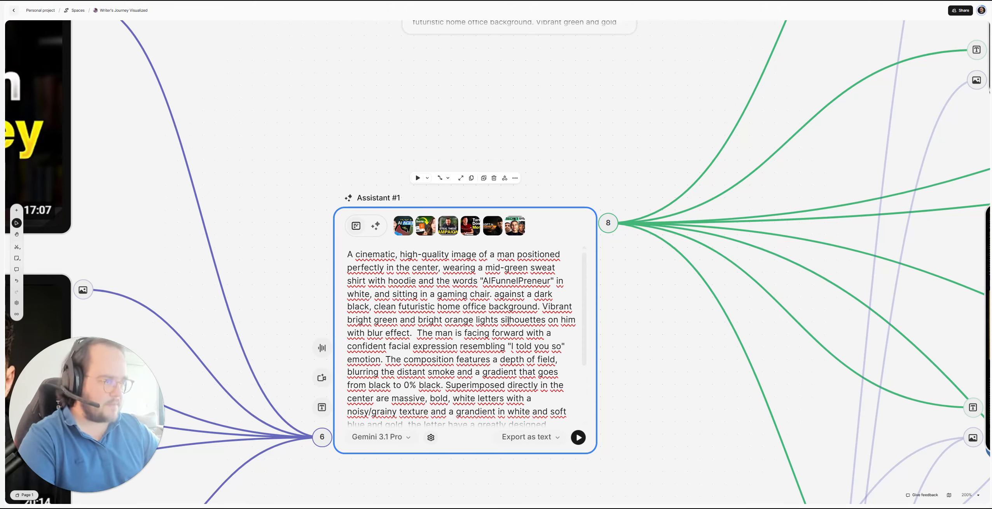
Replace the "I told you so" facial expression wording with "pointing to the left, his torso is slightly tilted to the"
{"action": "scroll", "coordinate": [427, 329], "scroll_direction": "down", "scroll_amount": 2}
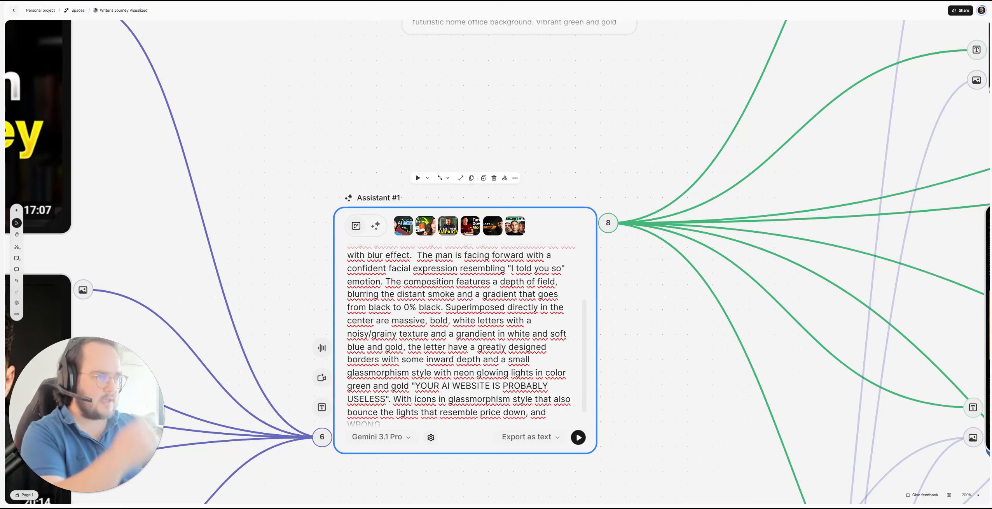
{"action": "mouse_move", "coordinate": [512, 254]}
{"action": "left_mouse_down"}
{"action": "mouse_move", "coordinate": [373, 269]}
{"action": "mouse_move", "coordinate": [554, 268]}
{"action": "mouse_move", "coordinate": [511, 268]}
{"action": "left_mouse_up"}
{"action": "left_click", "coordinate": [498, 269]}
{"action": "left_click", "coordinate": [559, 268]}
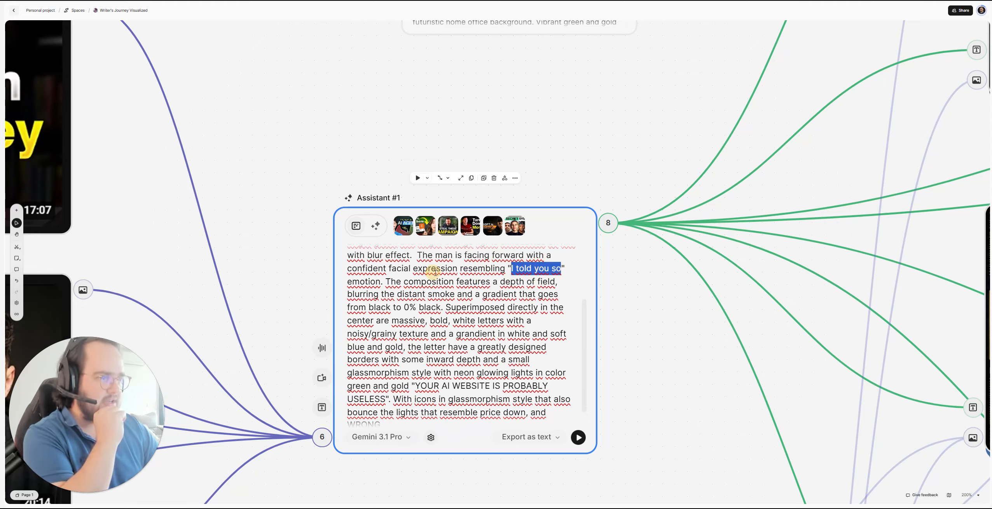
{"action": "left_click", "coordinate": [485, 268]}
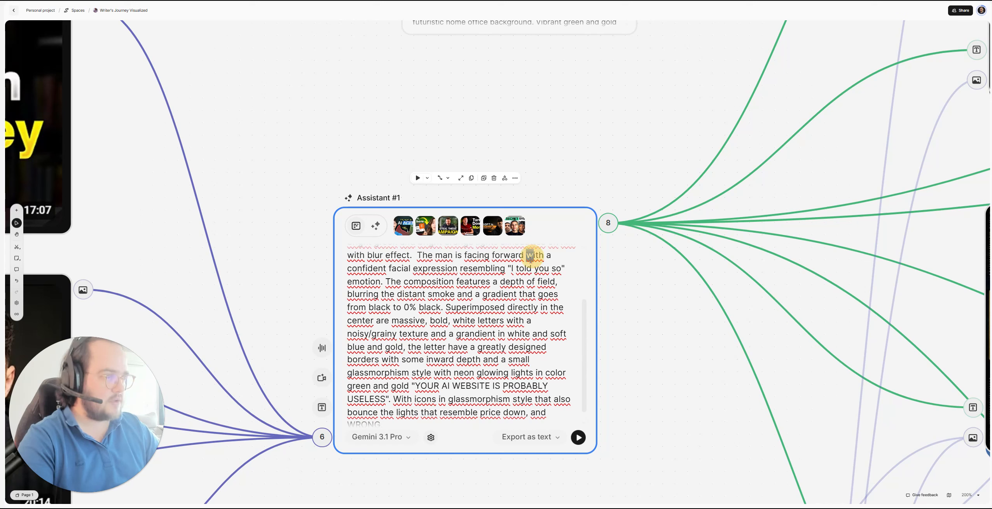
{"action": "left_click_drag", "start_coordinate": [530, 257], "coordinate": [388, 281]}
{"action": "type", "text": "pointing to the lef"}
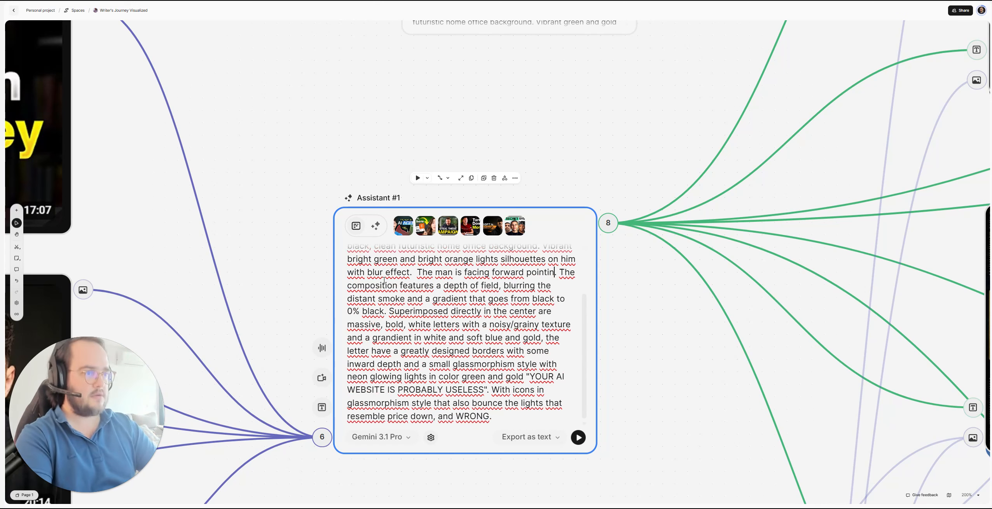
{"action": "type", "text": "t, his torso "}
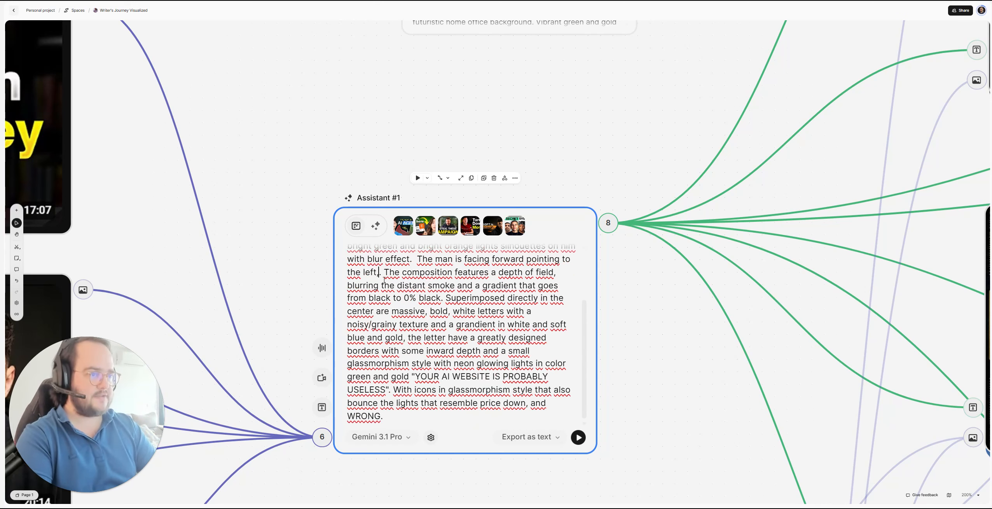
{"action": "type", "text": "is slightly tilt"}
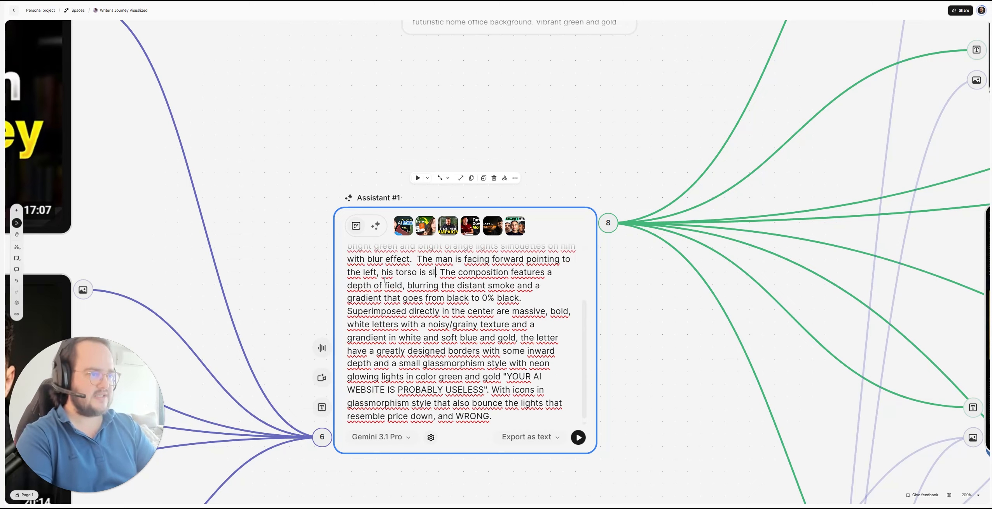
{"action": "type", "text": "ed "}
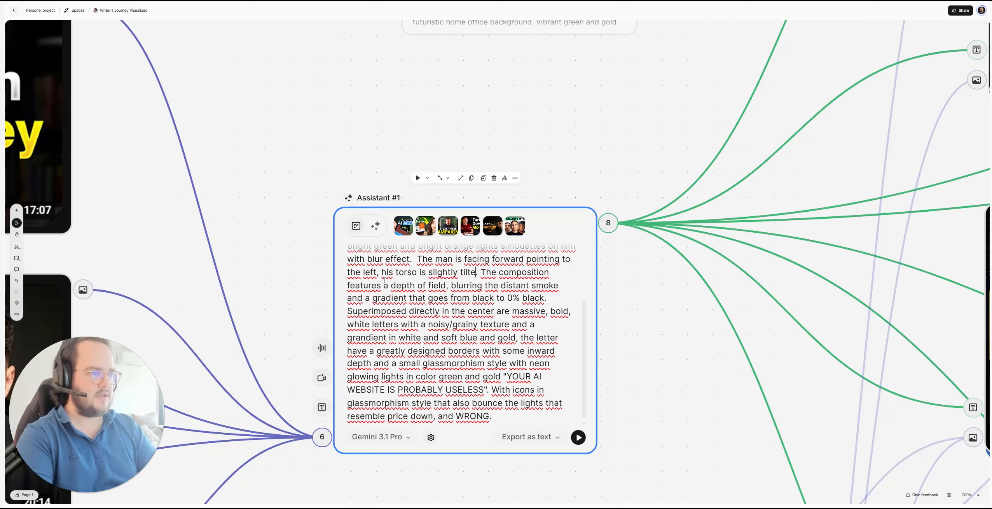
{"action": "type", "text": "to the"}
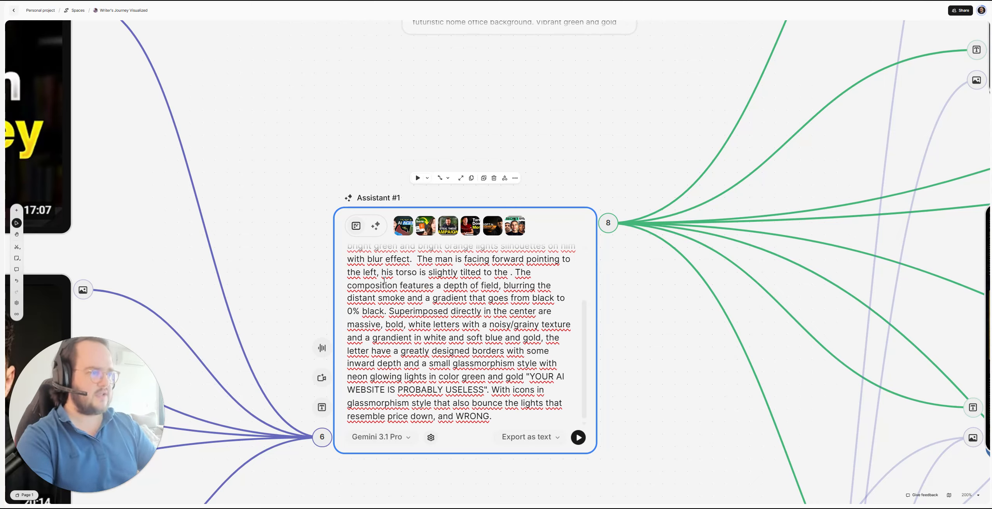
Reword the torso description in the prompt to "slightly facing the left side aswell"
{"action": "key", "text": "BackSpace"}
{"action": "key", "text": "BackSpace"}
{"action": "key", "text": "BackSpace"}
{"action": "key", "text": "BackSpace"}
{"action": "key", "text": "BackSpace"}
{"action": "key", "text": "BackSpace"}
{"action": "key", "text": "BackSpace"}
{"action": "key", "text": "BackSpace"}
{"action": "key", "text": "BackSpace"}
{"action": "key", "text": "BackSpace"}
{"action": "key", "text": "BackSpace"}
{"action": "key", "text": "BackSpace"}
{"action": "key", "text": "BackSpace"}
{"action": "key", "text": "BackSpace"}
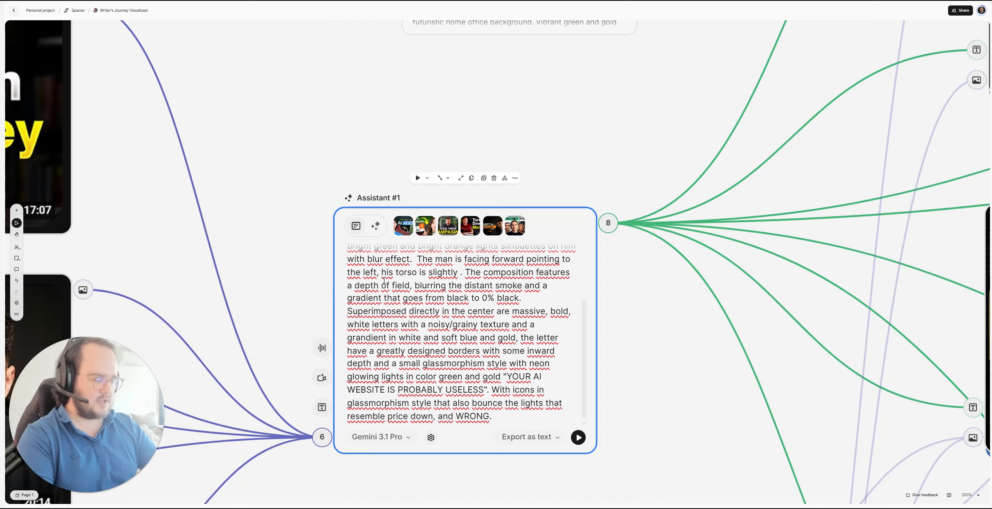
{"action": "type", "text": "facing "}
{"action": "type", "text": "the left side aswel"}
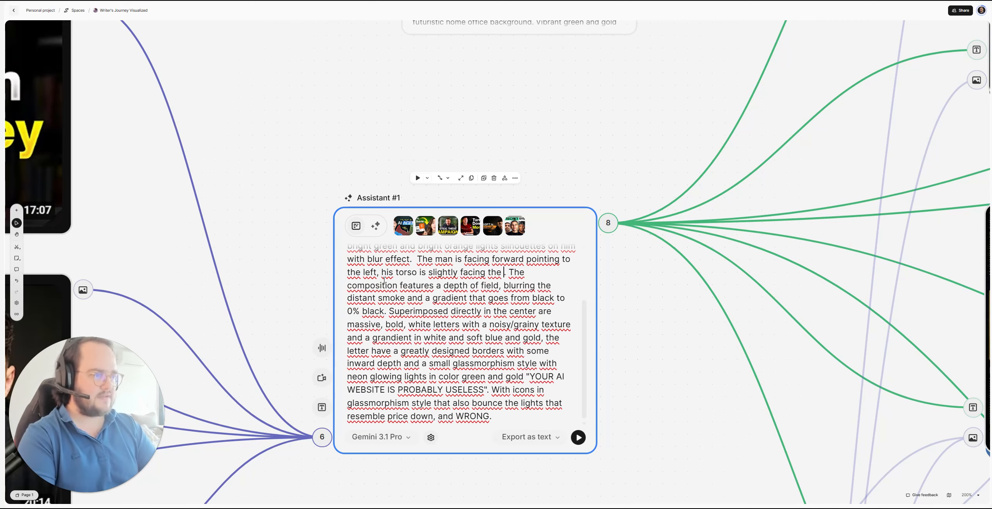
{"action": "type", "text": "l"}
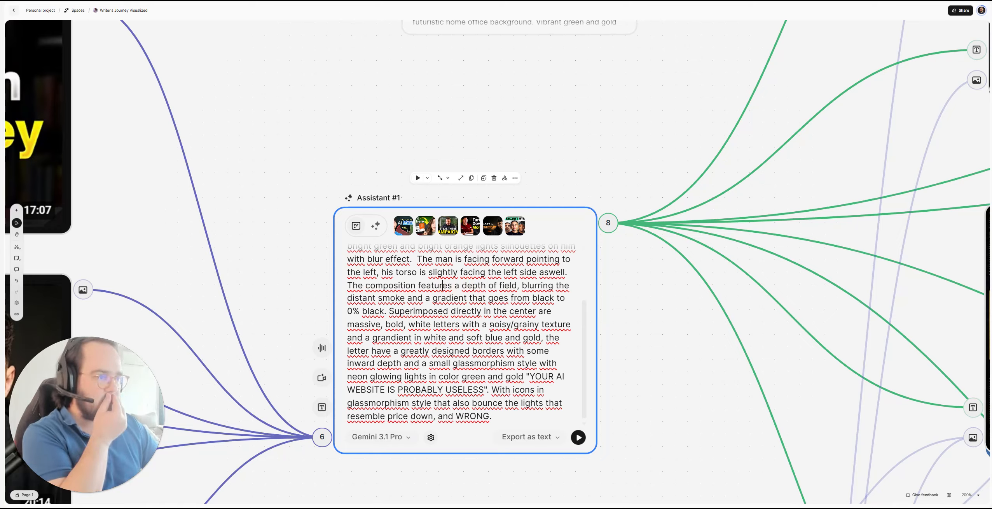
Change the gradient colors of the noisy/grainy lettering in the prompt to soft green and orange
{"action": "left_click_drag", "start_coordinate": [494, 324], "coordinate": [538, 324]}
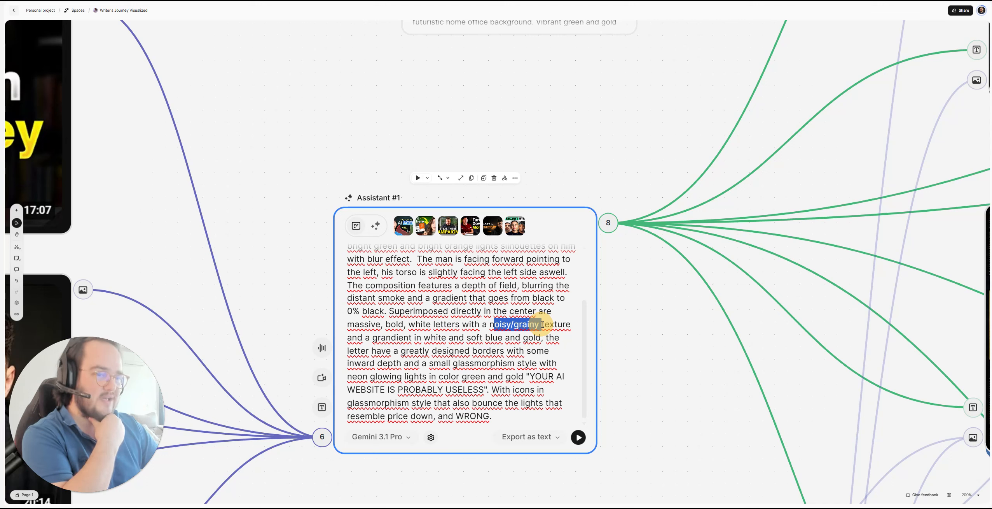
{"action": "left_click_drag", "start_coordinate": [542, 324], "coordinate": [545, 330]}
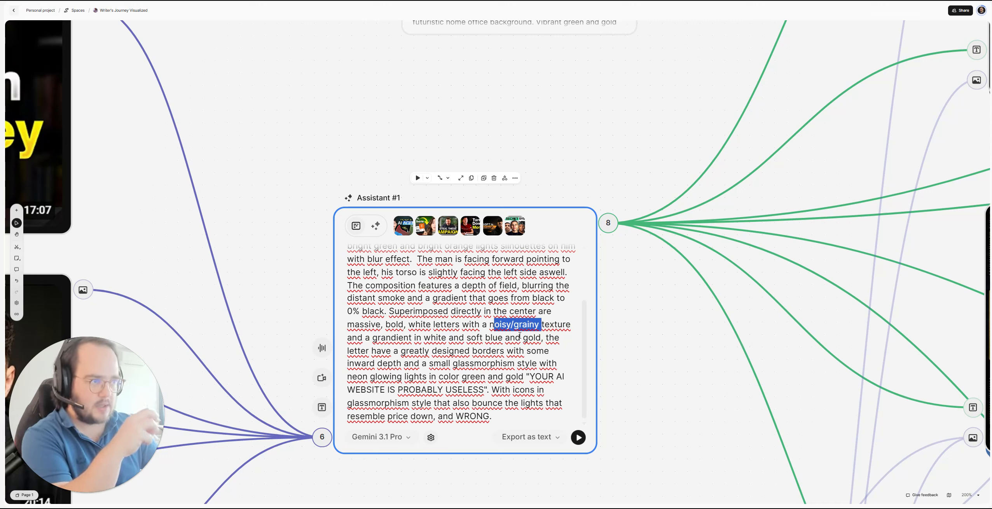
{"action": "left_click_drag", "start_coordinate": [490, 325], "coordinate": [537, 324]}
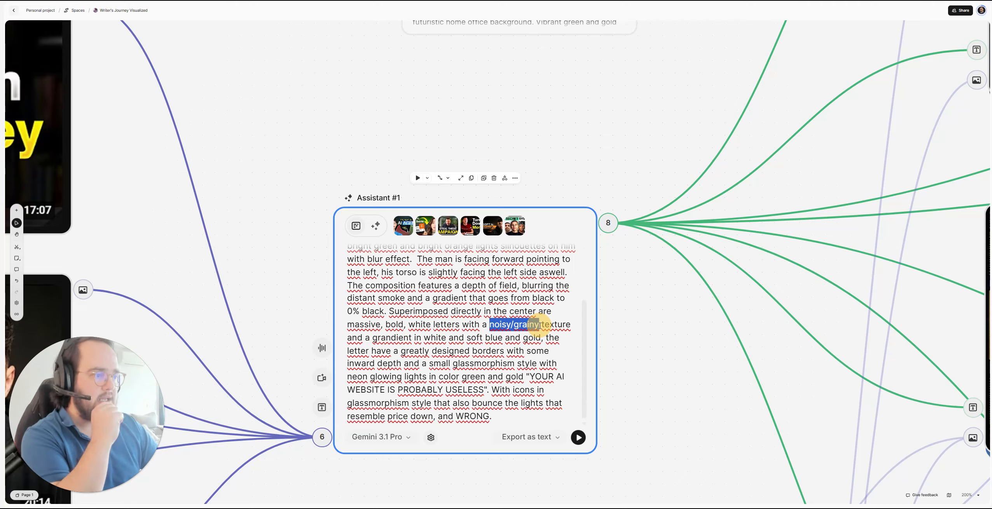
{"action": "left_click_drag", "start_coordinate": [540, 324], "coordinate": [541, 326]}
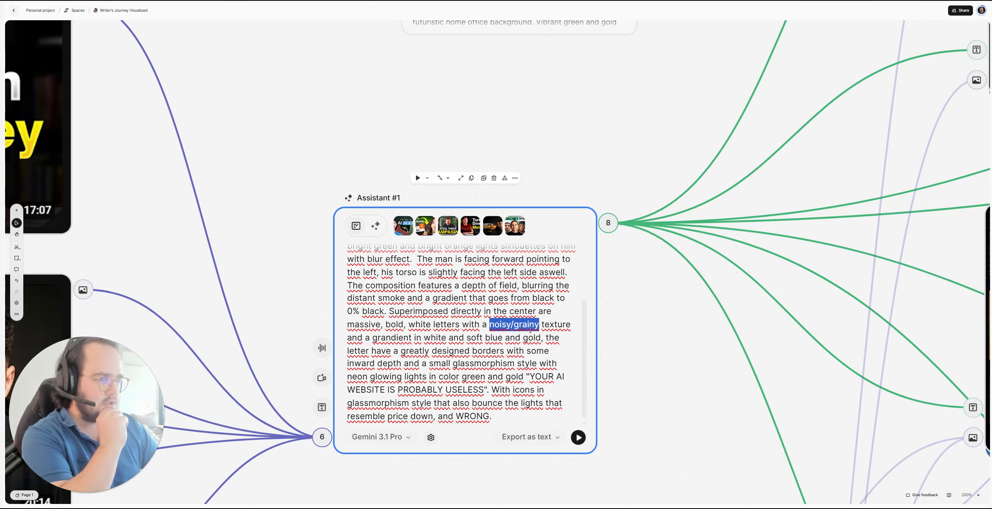
{"action": "left_click", "coordinate": [493, 337]}
{"action": "double_click", "coordinate": [499, 337]}
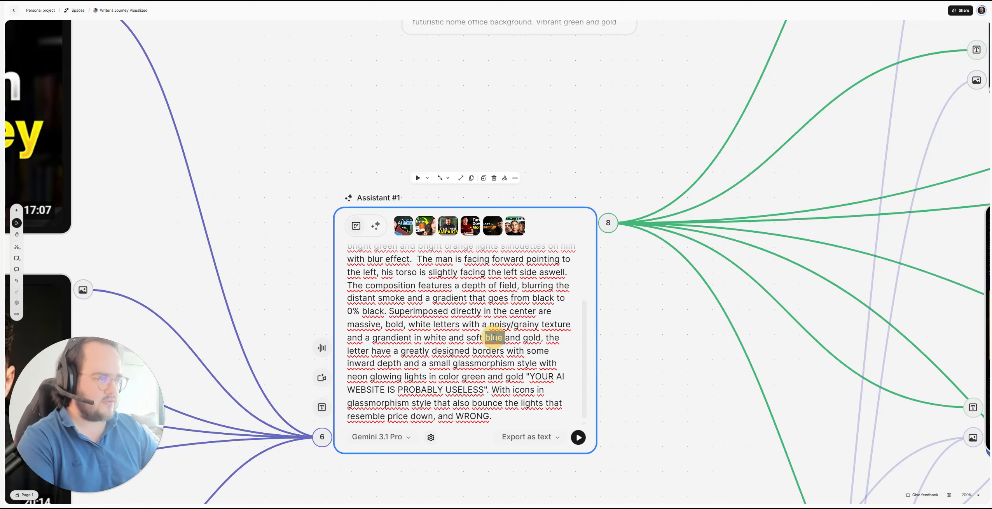
{"action": "type", "text": "green"}
{"action": "double_click", "coordinate": [536, 338]}
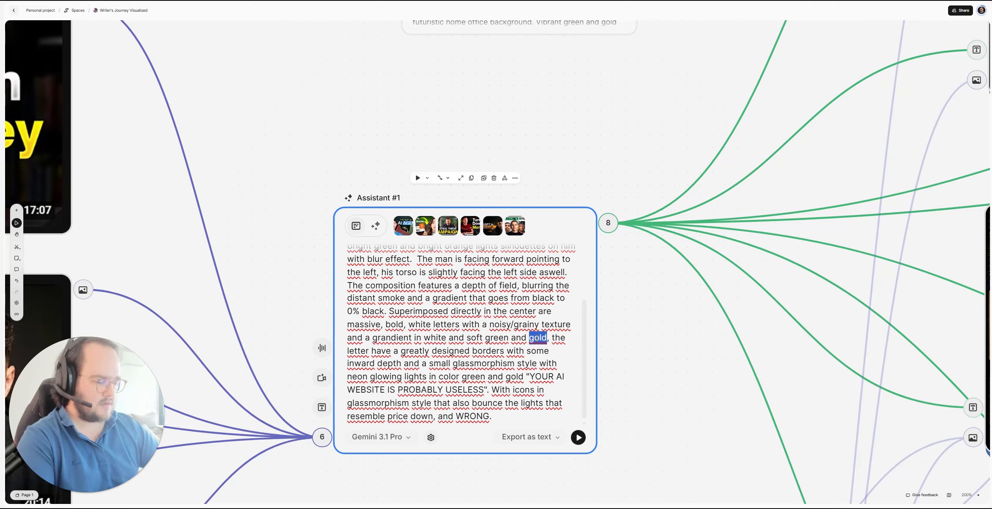
{"action": "type", "text": "orange"}
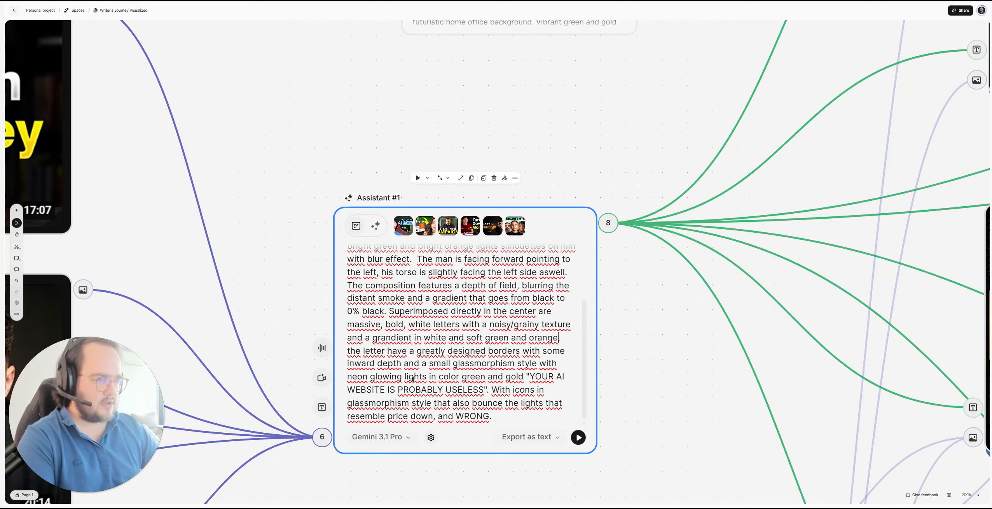
Try orange as the second neon glow color in the lettering description, and restore gold
{"action": "double_click", "coordinate": [473, 376]}
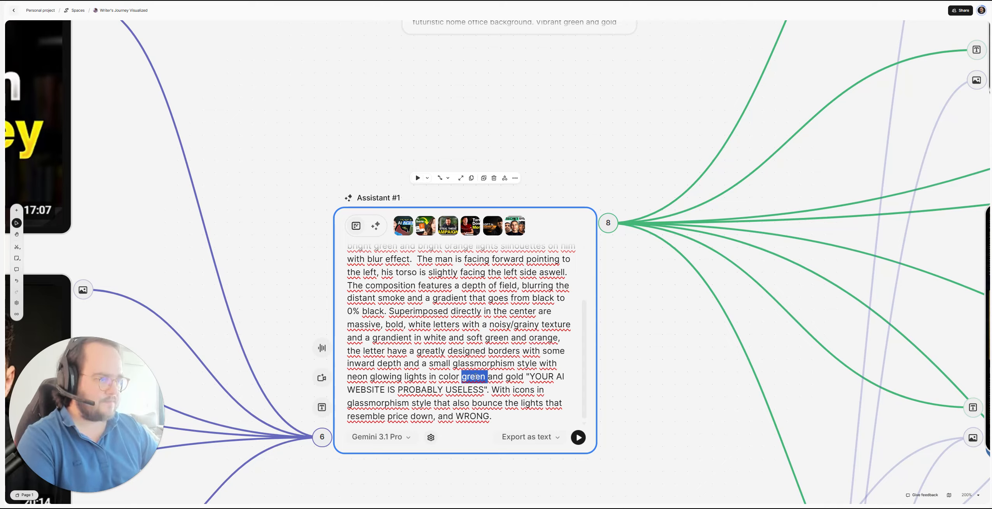
{"action": "double_click", "coordinate": [513, 377]}
{"action": "type", "text": "orange"}
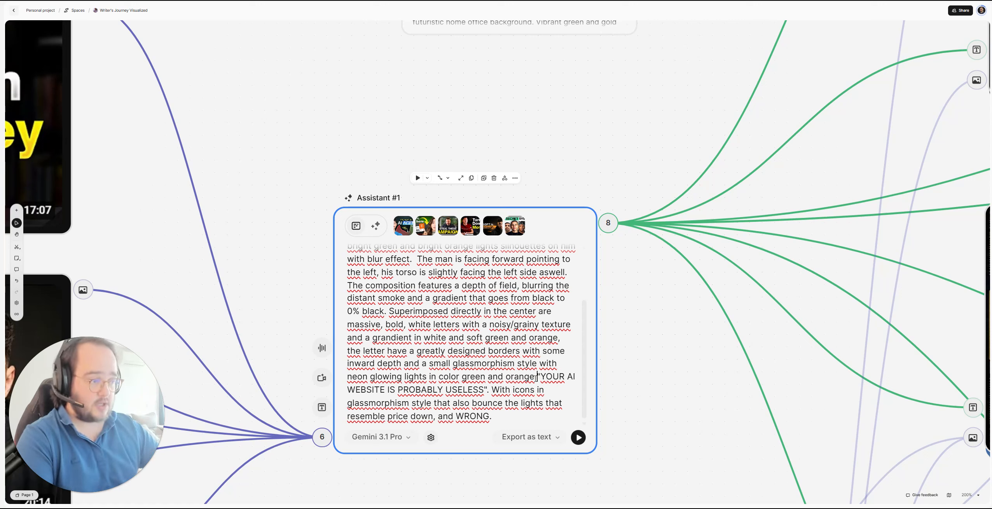
{"action": "double_click", "coordinate": [535, 376]}
{"action": "type", "text": "gold"}
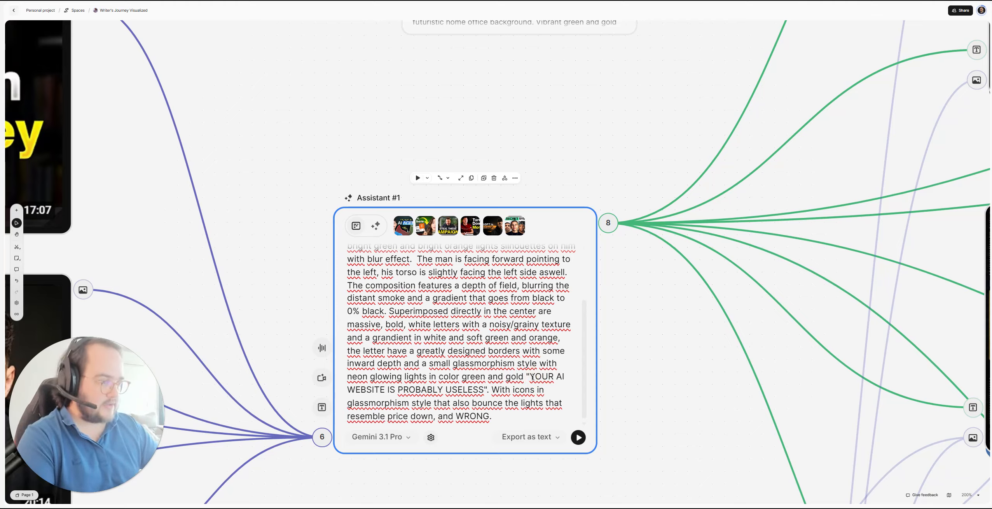
Replace the quoted thumbnail headline in the prompt with "HOW GOOD IS GPT 2?"
{"action": "left_click_drag", "start_coordinate": [530, 377], "coordinate": [484, 389]}
{"action": "key", "text": "Caps_Lock"}
{"action": "type", "text": "HOW GOOD IS GPT"}
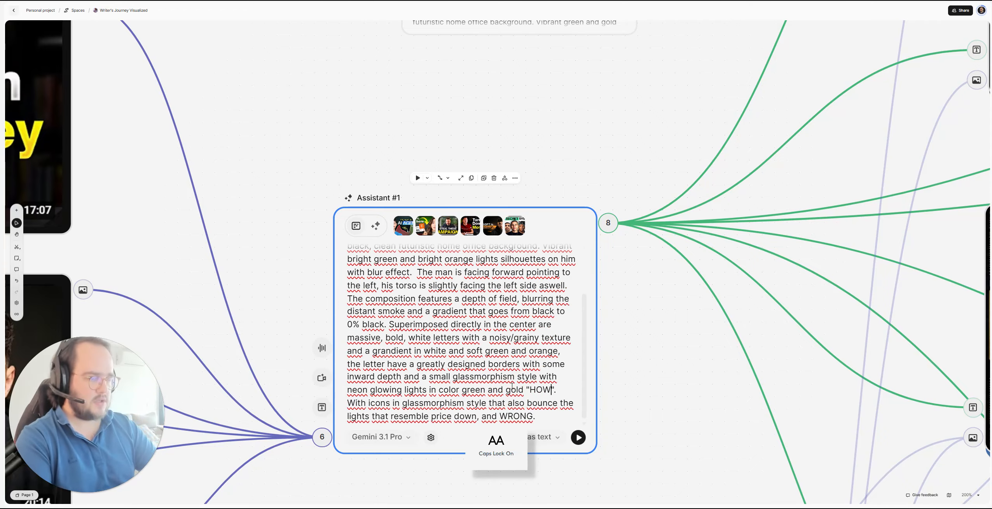
{"action": "type", "text": " 2?"}
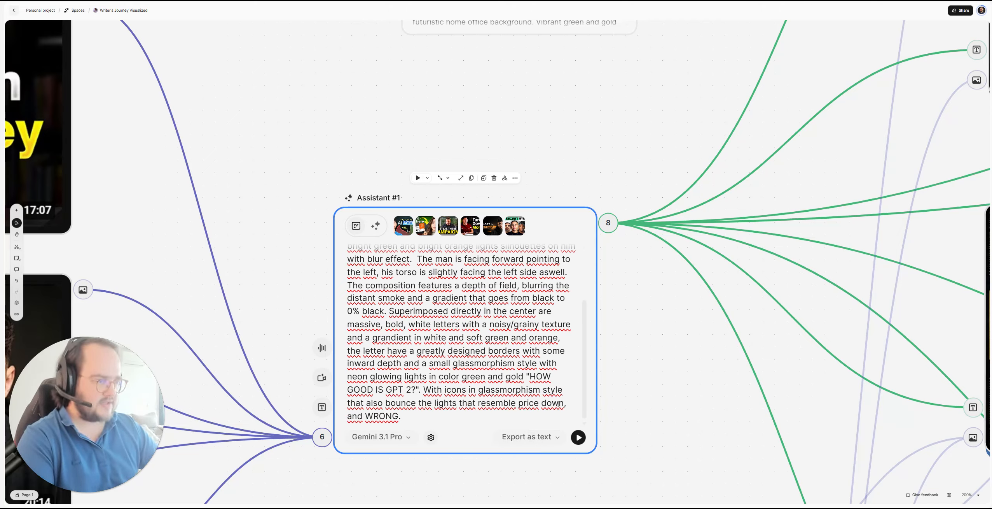
Replace the icon description at the end of the prompt with "chat gpt logo and image placeholders."
{"action": "left_click_drag", "start_coordinate": [407, 417], "coordinate": [519, 403]}
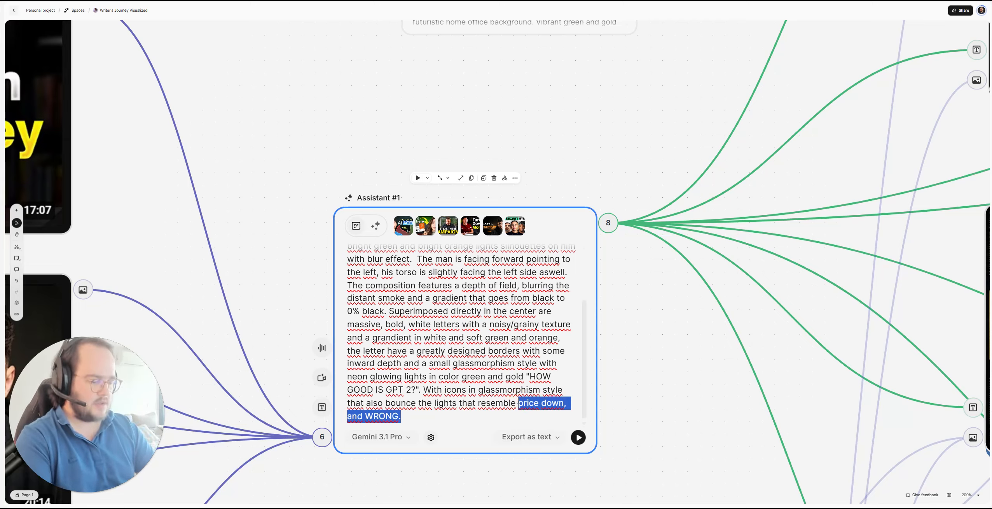
{"action": "type", "text": "GPT"}
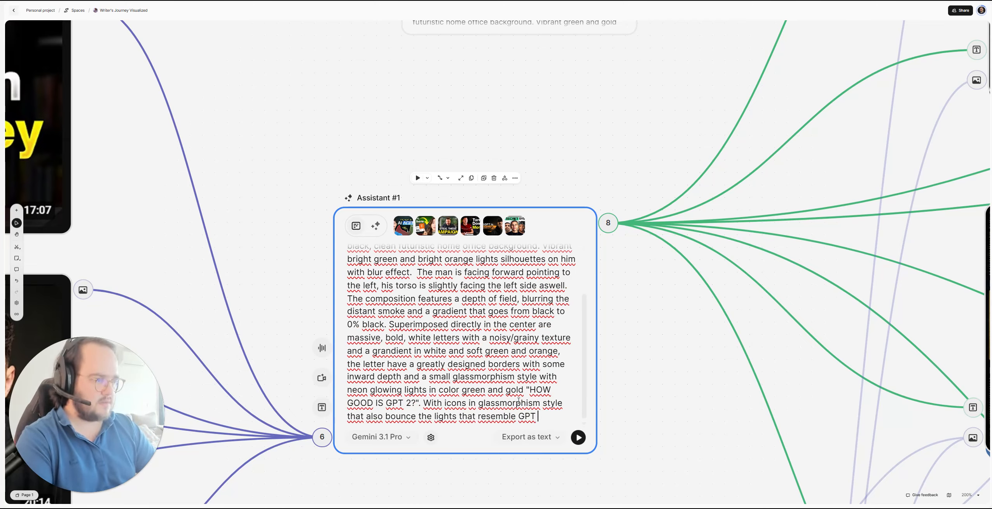
{"action": "key", "text": "Caps_Lock"}
{"action": "key", "text": "BackSpace"}
{"action": "key", "text": "BackSpace"}
{"action": "key", "text": "BackSpace"}
{"action": "key", "text": "BackSpace"}
{"action": "type", "text": "chat gpt "}
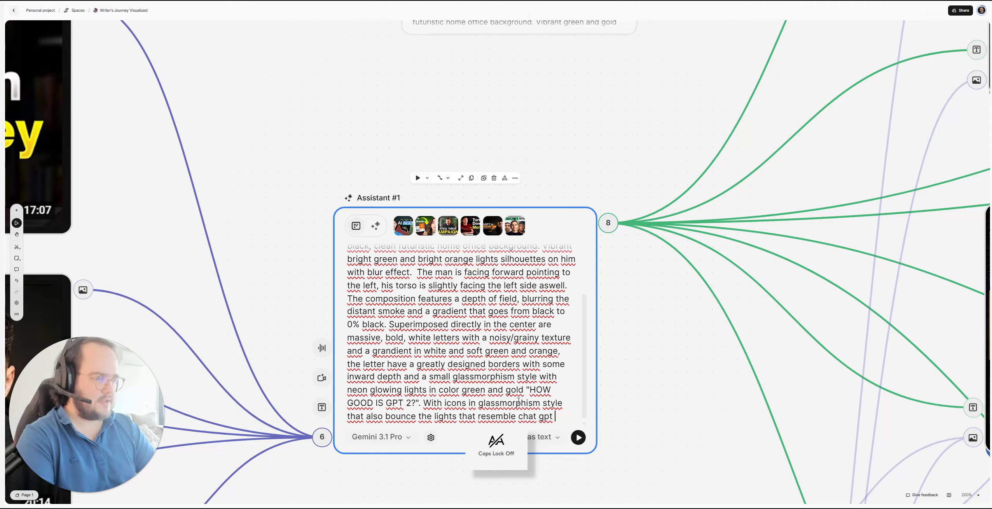
{"action": "type", "text": "logo and image placeholders."}
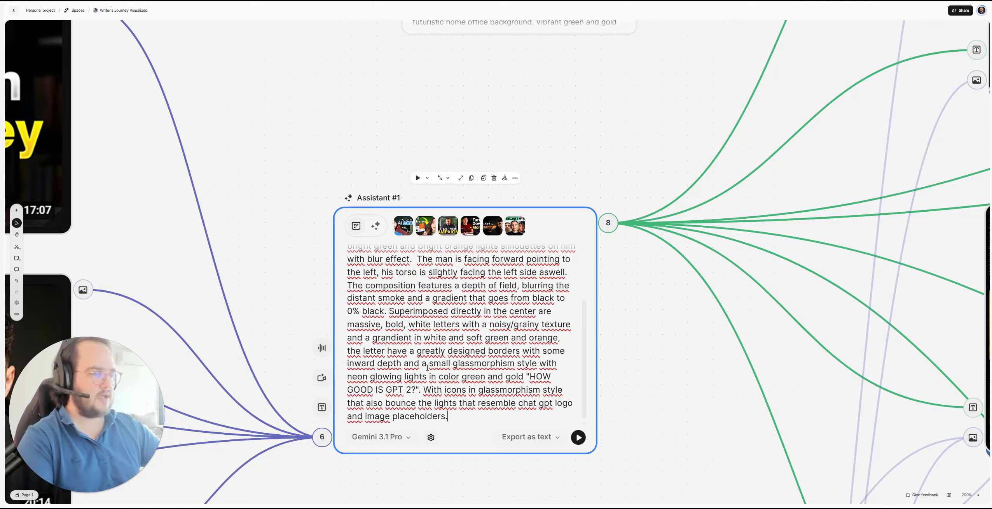
Run the workflow from Assistant #1 onward so all connected image generators produce new thumbnails
{"action": "scroll", "coordinate": [428, 367], "scroll_direction": "up", "scroll_amount": 3}
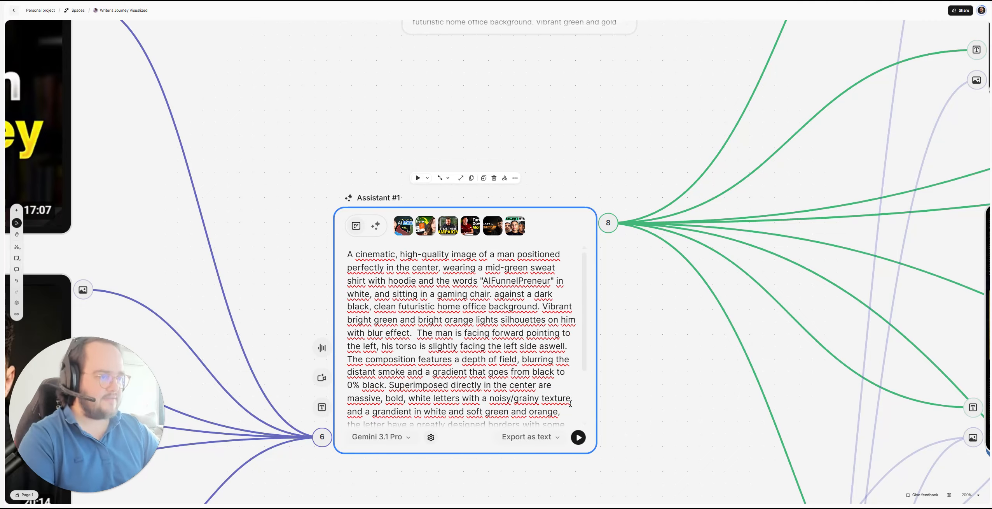
{"action": "triple_click", "coordinate": [477, 360]}
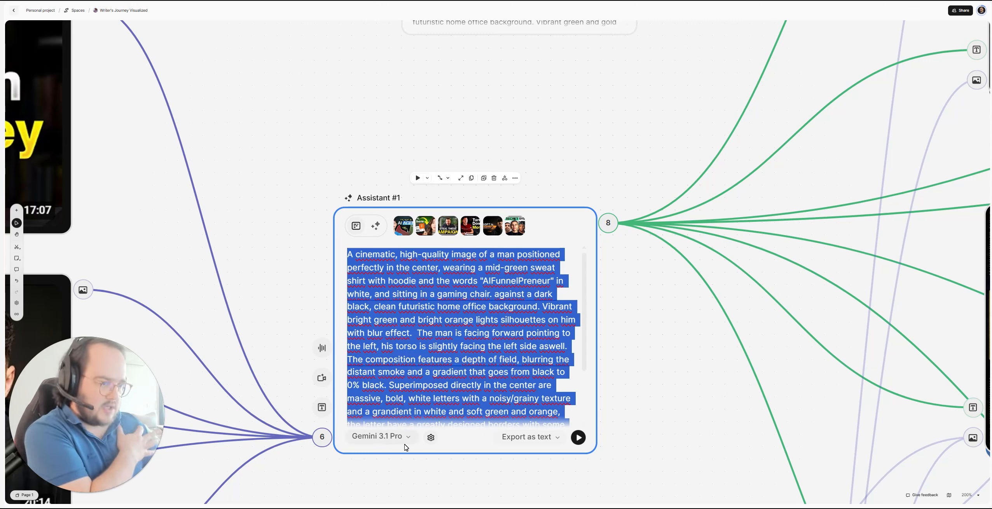
{"action": "left_click", "coordinate": [585, 438]}
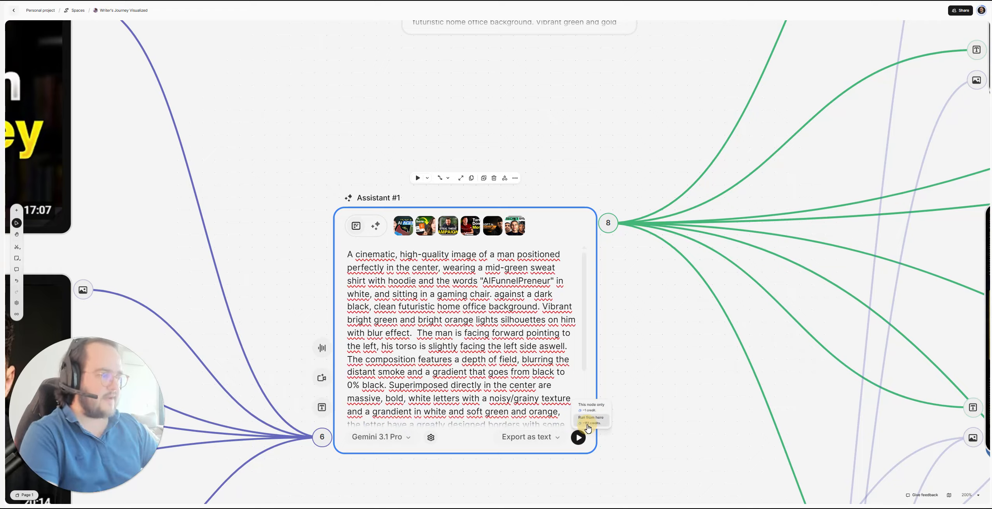
{"action": "left_click", "coordinate": [605, 422]}
{"action": "scroll", "coordinate": [686, 374], "scroll_direction": "down", "scroll_amount": 5}
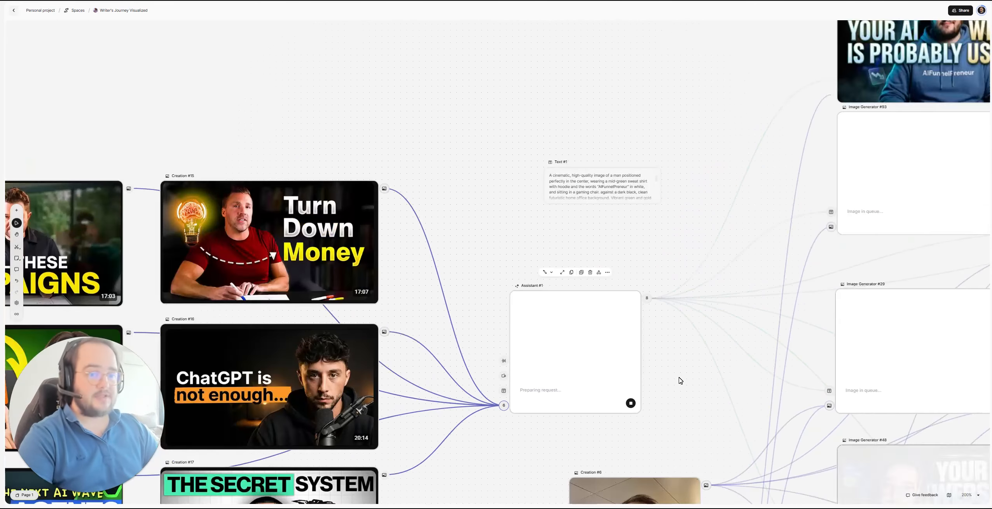
{"action": "left_click_drag", "start_coordinate": [663, 388], "coordinate": [397, 270]}
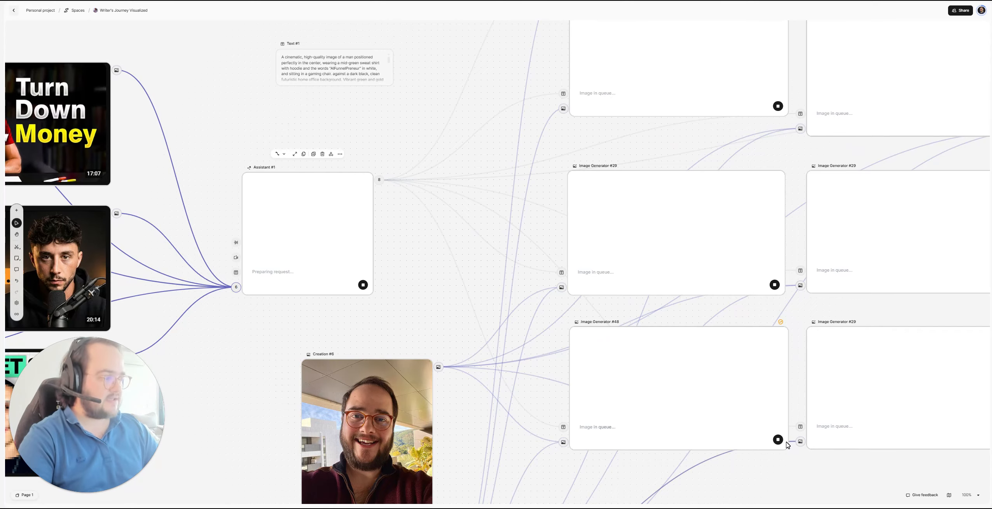
{"action": "left_click_drag", "start_coordinate": [786, 470], "coordinate": [622, 472]}
{"action": "scroll", "coordinate": [647, 307], "scroll_direction": "down", "scroll_amount": 3}
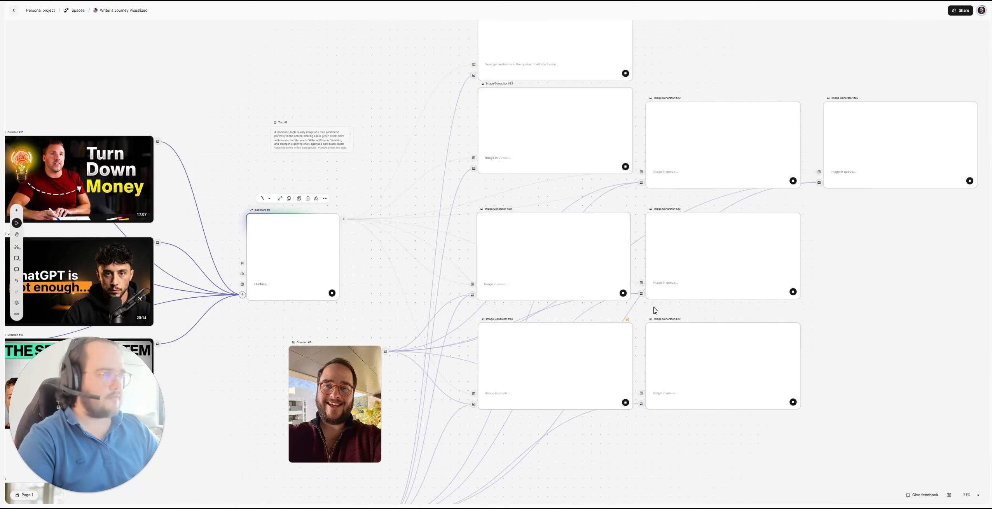
{"action": "left_click_drag", "start_coordinate": [833, 267], "coordinate": [763, 301]}
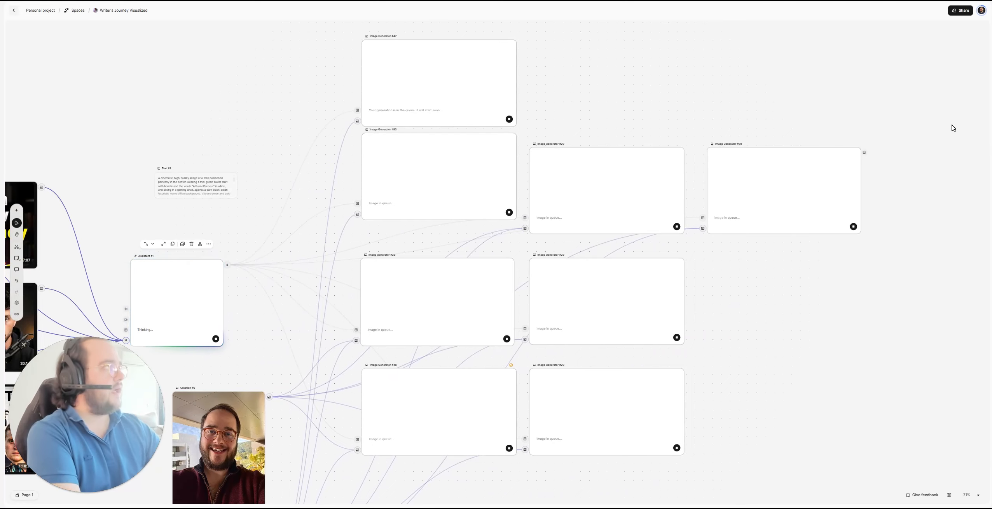
Show the account's credit usage and open the Calculator app
{"action": "left_click", "coordinate": [981, 10]}
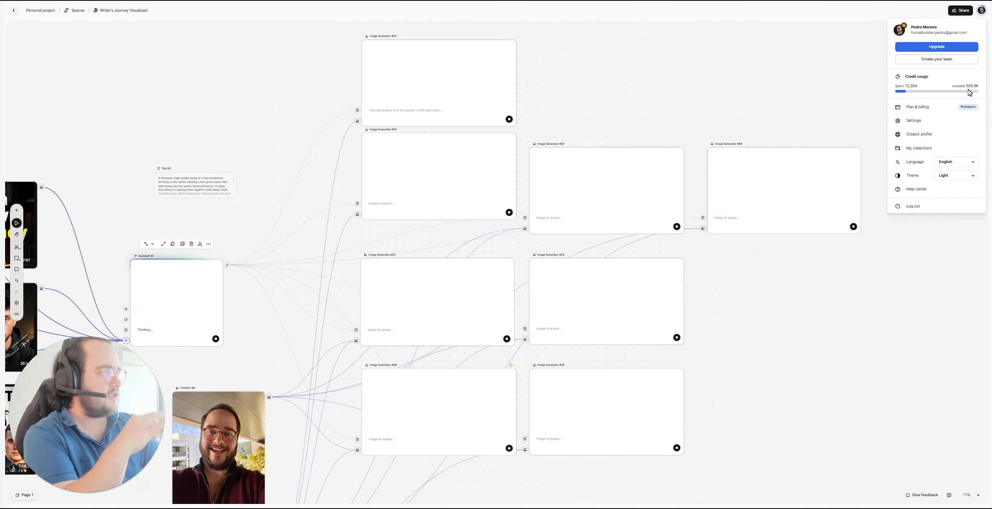
{"action": "key", "text": "super"}
{"action": "type", "text": "calc"}
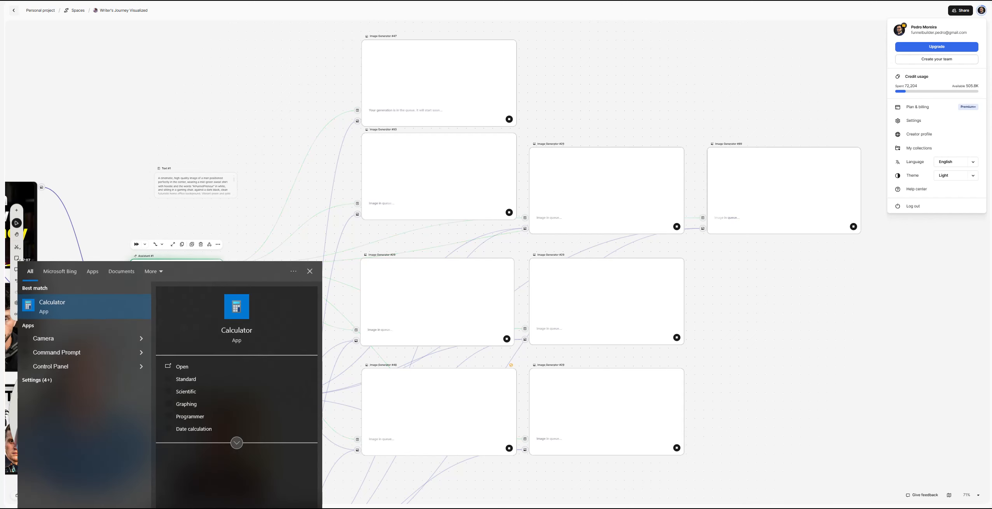
{"action": "key", "text": "Return"}
Divide 500000 by 12 in Calculator, highlight the whole-number part of the result, and close Calculator
{"action": "left_click", "coordinate": [144, 282]}
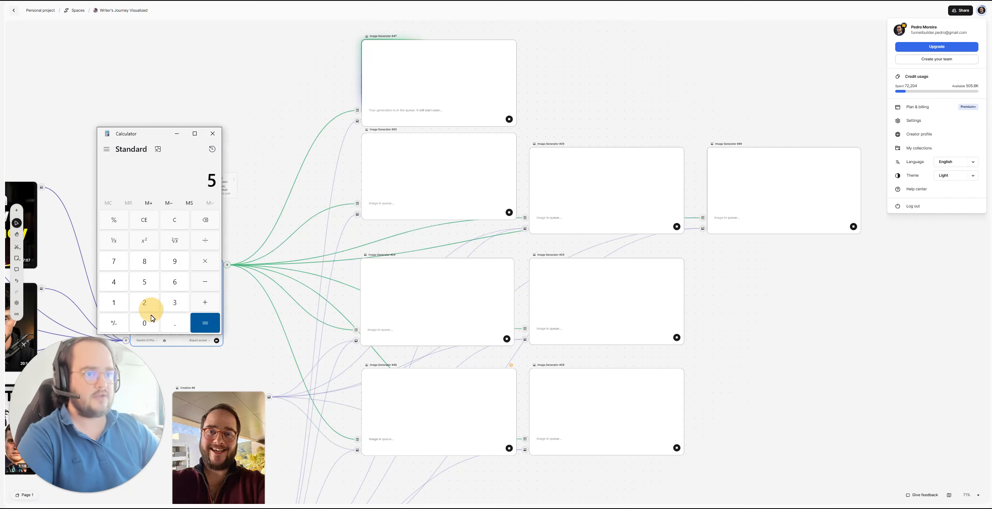
{"action": "left_click", "coordinate": [148, 321]}
{"action": "left_click", "coordinate": [147, 320]}
{"action": "left_click", "coordinate": [147, 321]}
{"action": "left_click", "coordinate": [147, 321]}
{"action": "left_click", "coordinate": [147, 320]}
{"action": "left_click", "coordinate": [205, 240]}
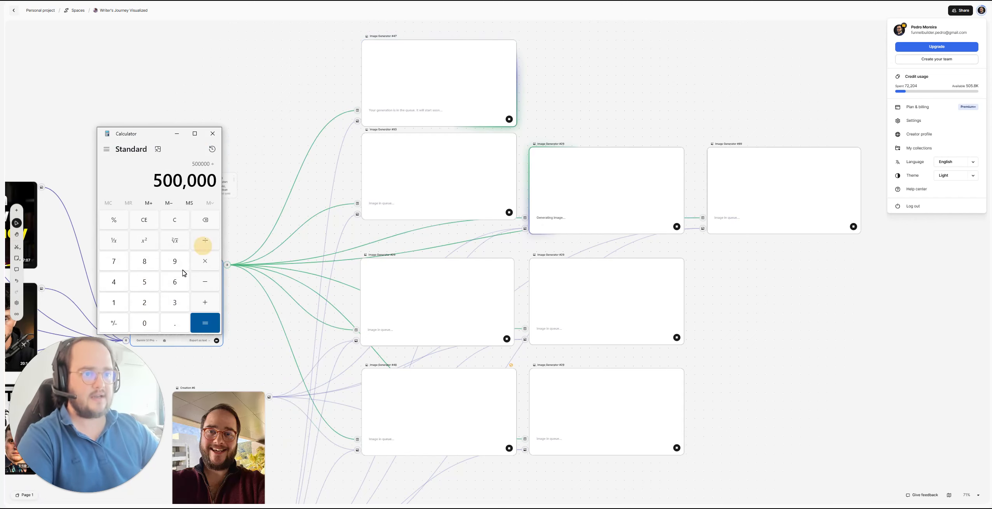
{"action": "left_click", "coordinate": [114, 302]}
{"action": "left_click", "coordinate": [144, 302]}
{"action": "left_click", "coordinate": [205, 322]}
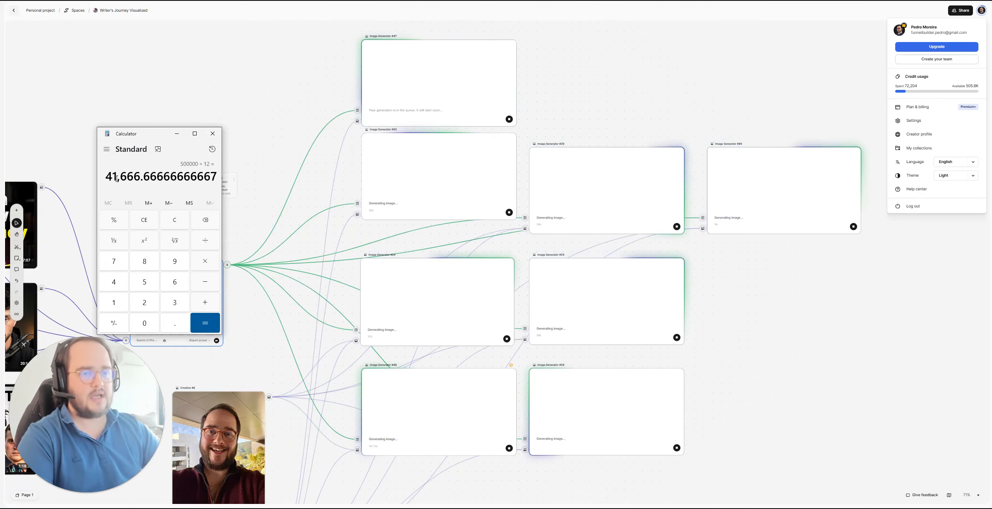
{"action": "left_click_drag", "start_coordinate": [107, 177], "coordinate": [140, 177]}
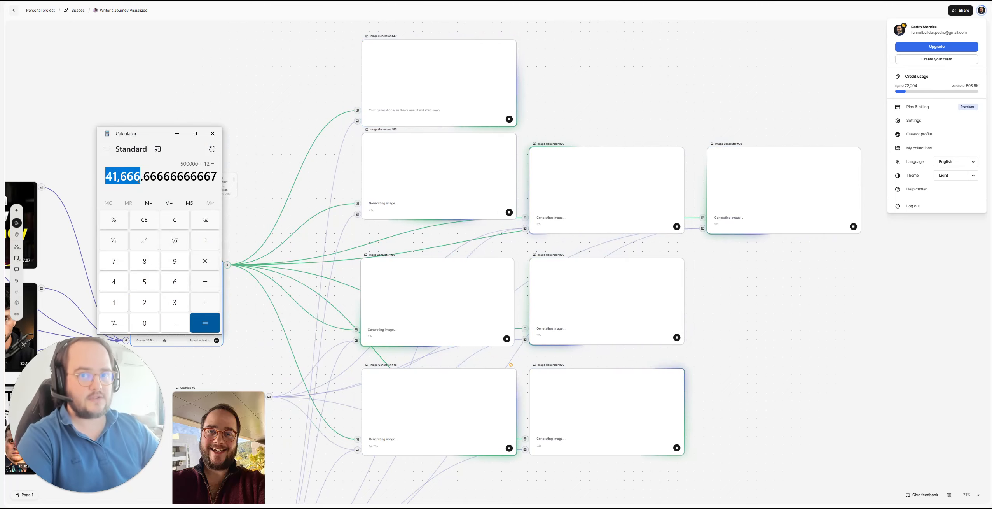
{"action": "left_click", "coordinate": [174, 220]}
{"action": "left_click", "coordinate": [212, 135]}
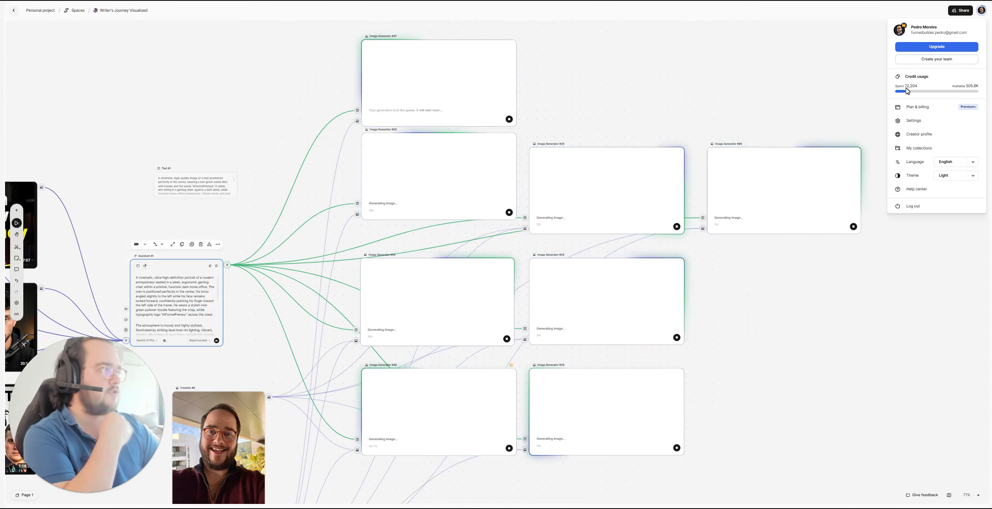
Close the account menu and move Image Generator #93 slightly down, level with the generators beside it
{"action": "left_click", "coordinate": [647, 93]}
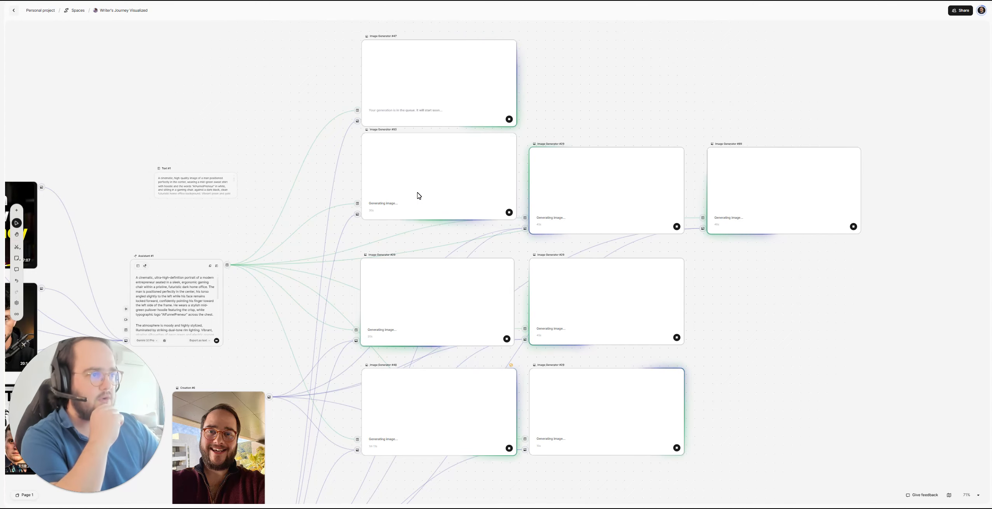
{"action": "left_click_drag", "start_coordinate": [417, 195], "coordinate": [418, 209]}
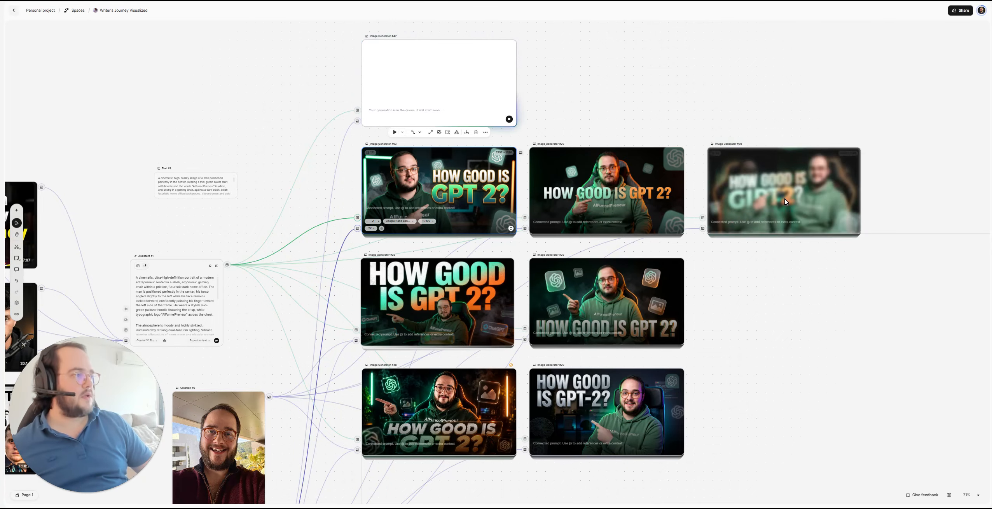
Enlarge the thumbnails with the duplicated man, the mid-height single-line headline and the low single-line headline to examine lettering, pose and icons
{"action": "double_click", "coordinate": [792, 191]}
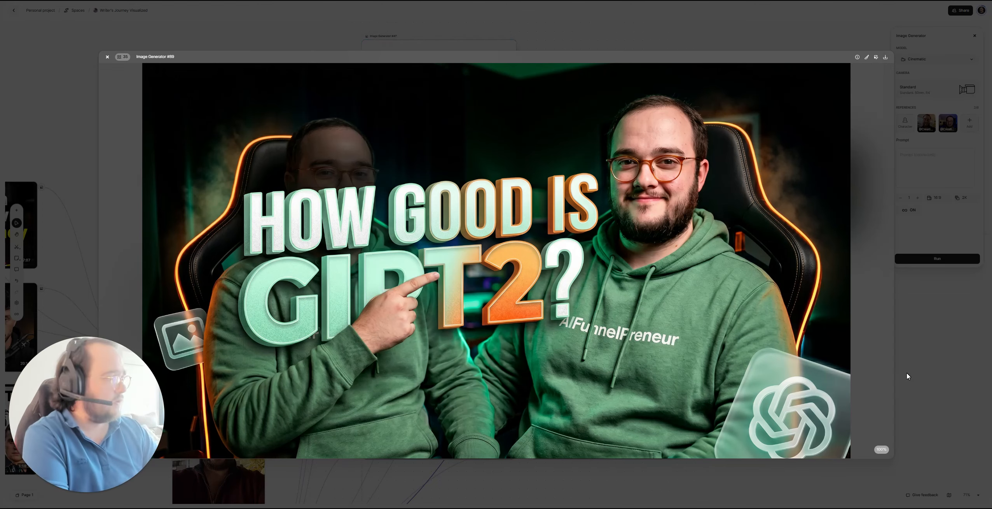
{"action": "left_click", "coordinate": [931, 344]}
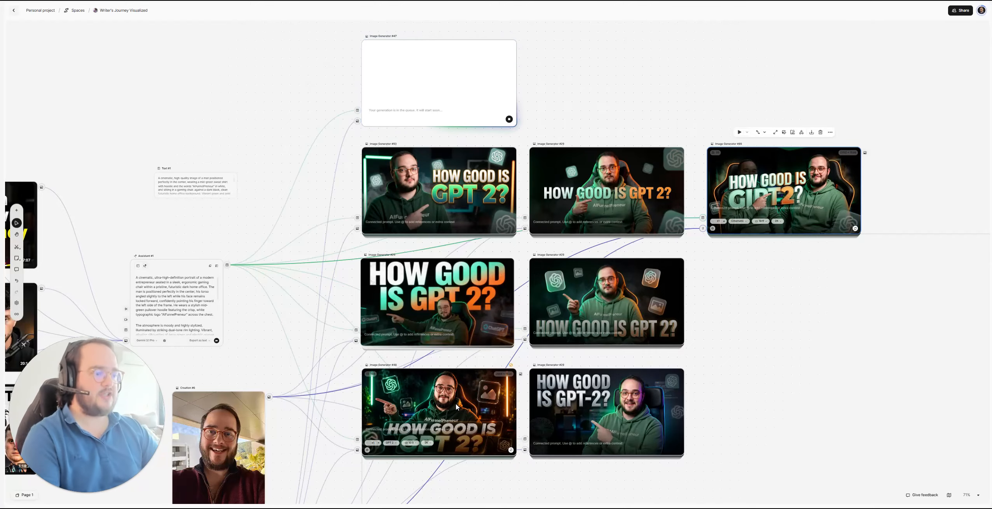
{"action": "double_click", "coordinate": [600, 191]}
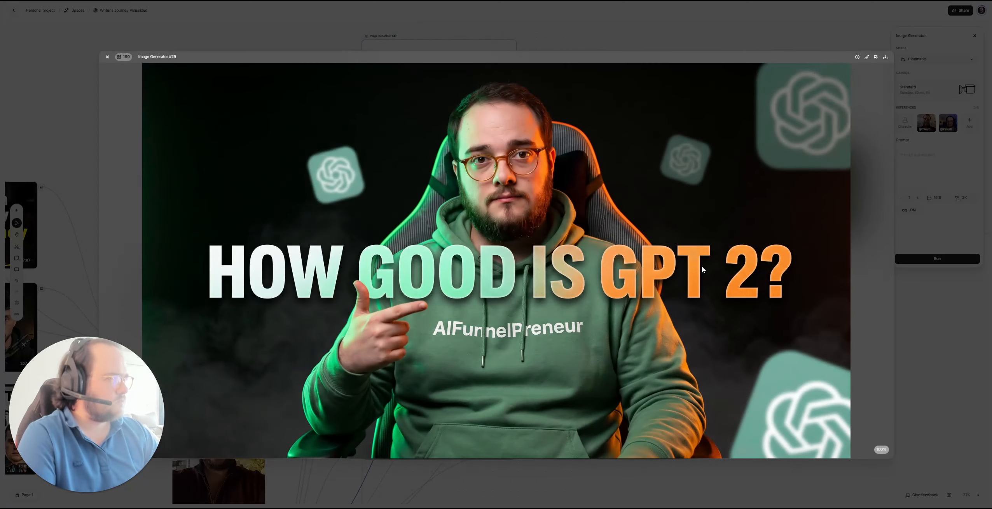
{"action": "left_click", "coordinate": [786, 317]}
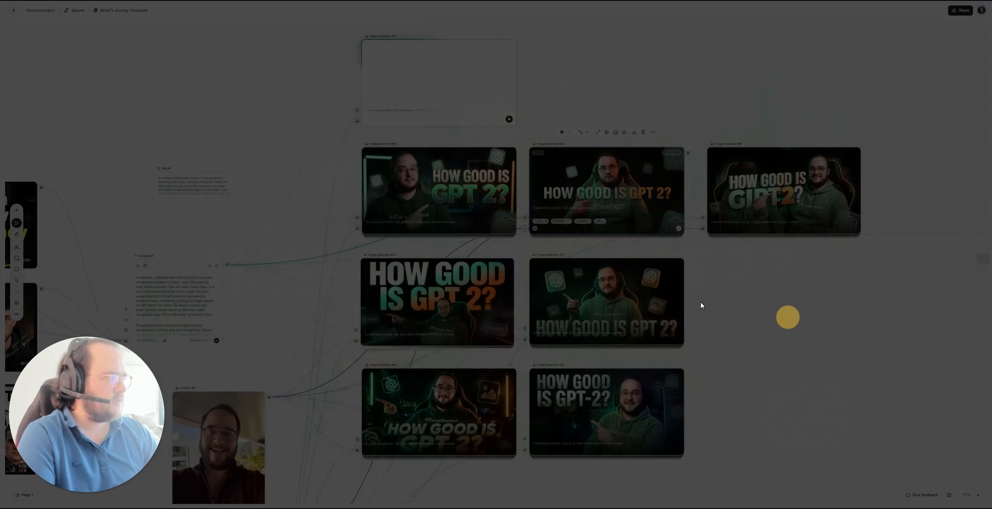
{"action": "double_click", "coordinate": [631, 296]}
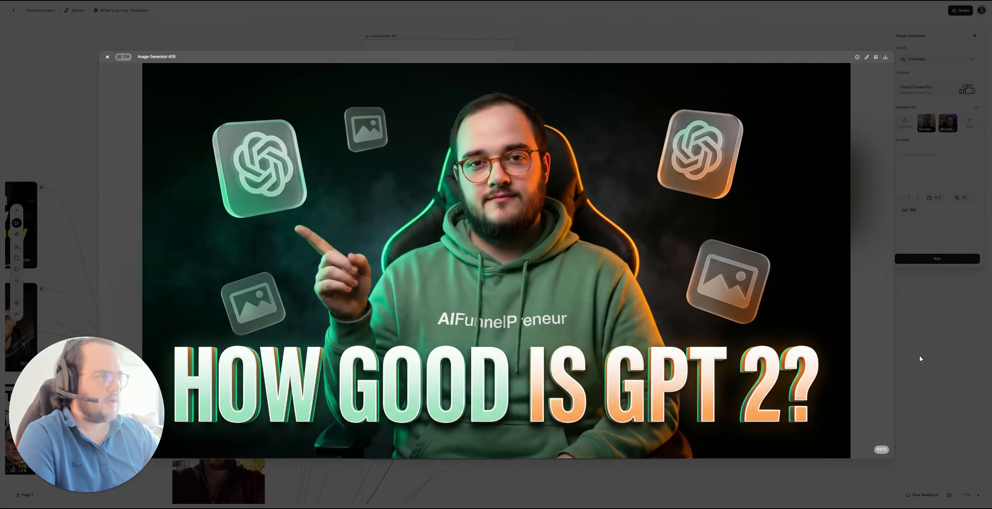
{"action": "left_click", "coordinate": [764, 379]}
{"action": "double_click", "coordinate": [627, 292]}
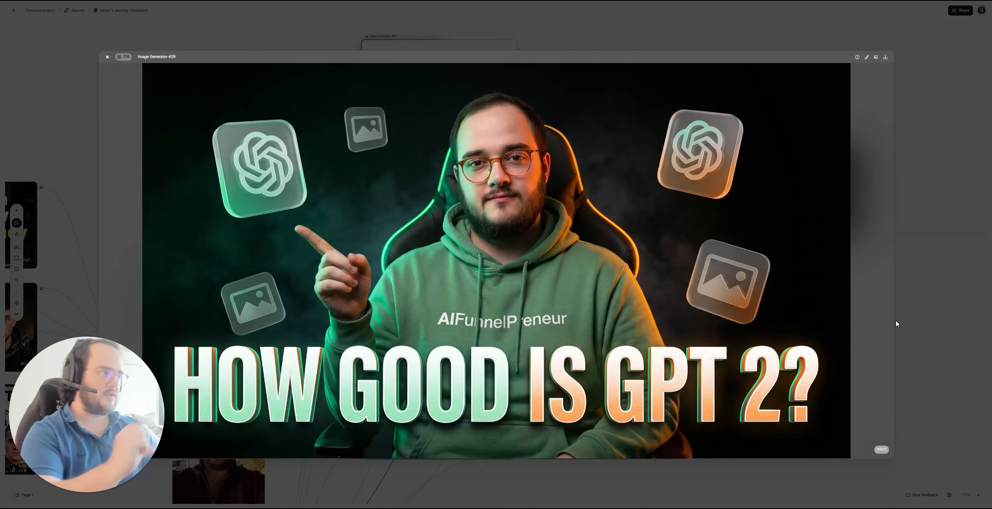
{"action": "left_click", "coordinate": [916, 312]}
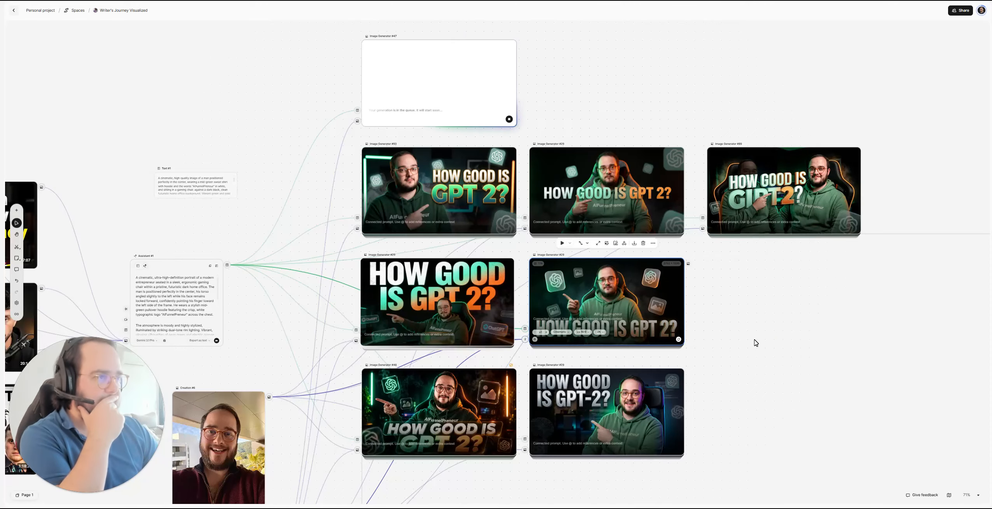
Enlarge the Image Generator #93 thumbnail and the "HOW GOOD IS GPT-2?" thumbnail to examine headline and likeness
{"action": "double_click", "coordinate": [469, 190]}
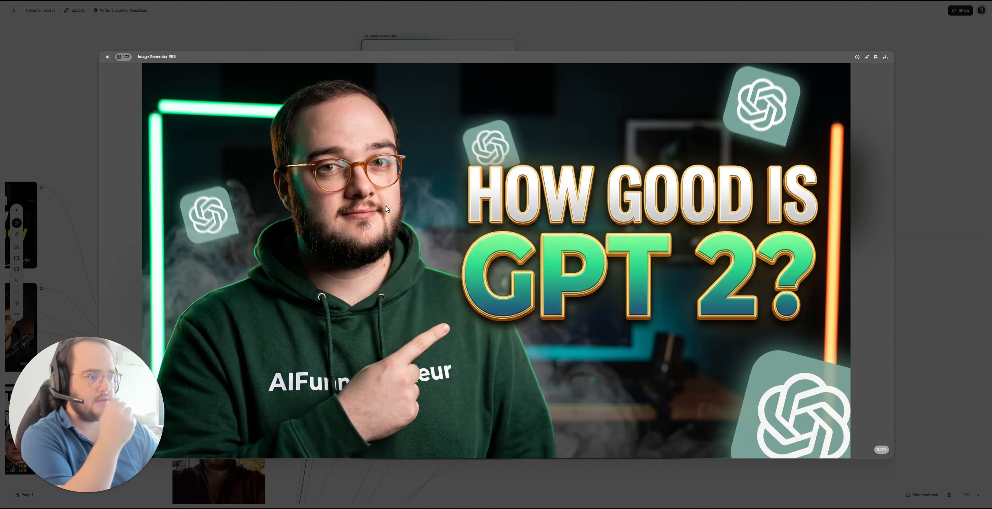
{"action": "left_click", "coordinate": [941, 221]}
{"action": "double_click", "coordinate": [630, 391]}
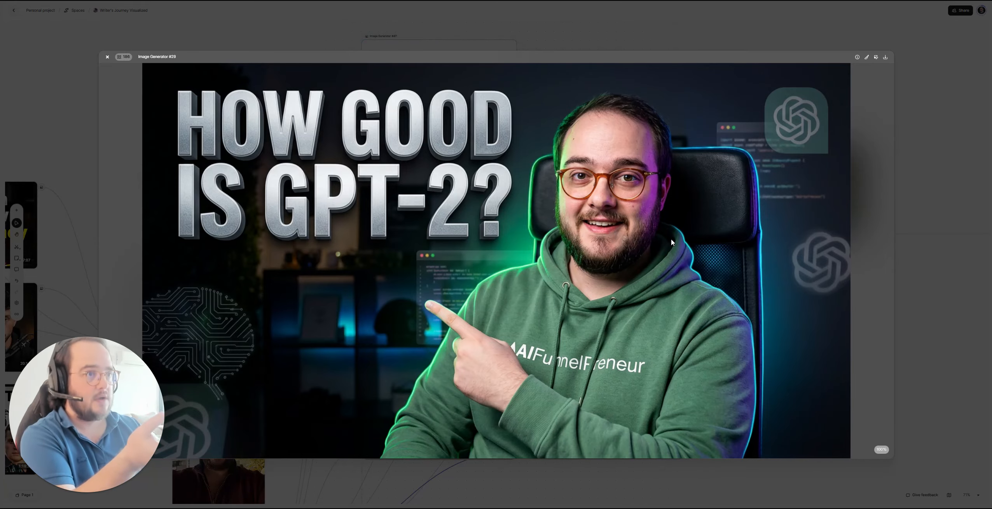
{"action": "left_click", "coordinate": [938, 262]}
Enlarge the neon-lit thumbnail with the slanted glass-framed headline, download it, and return to the canvas
{"action": "left_click", "coordinate": [467, 411]}
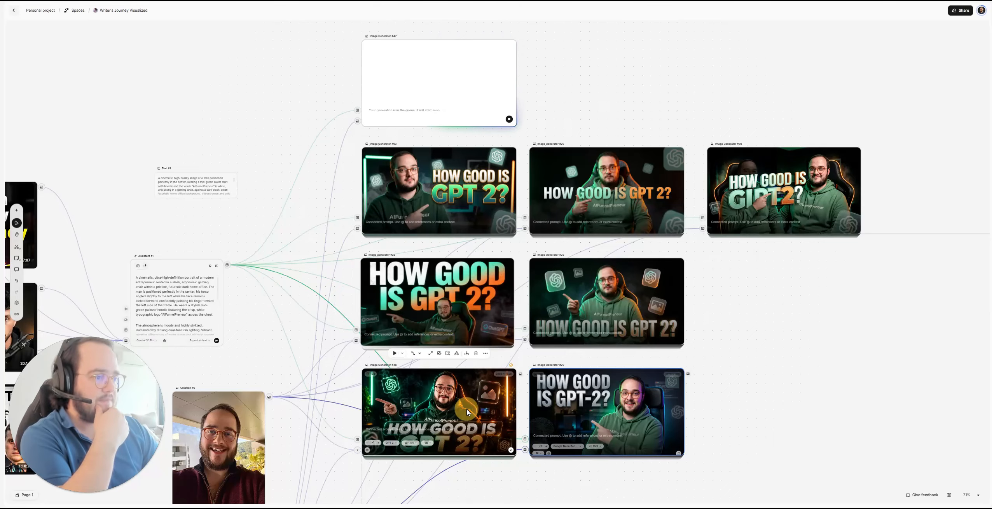
{"action": "double_click", "coordinate": [467, 411]}
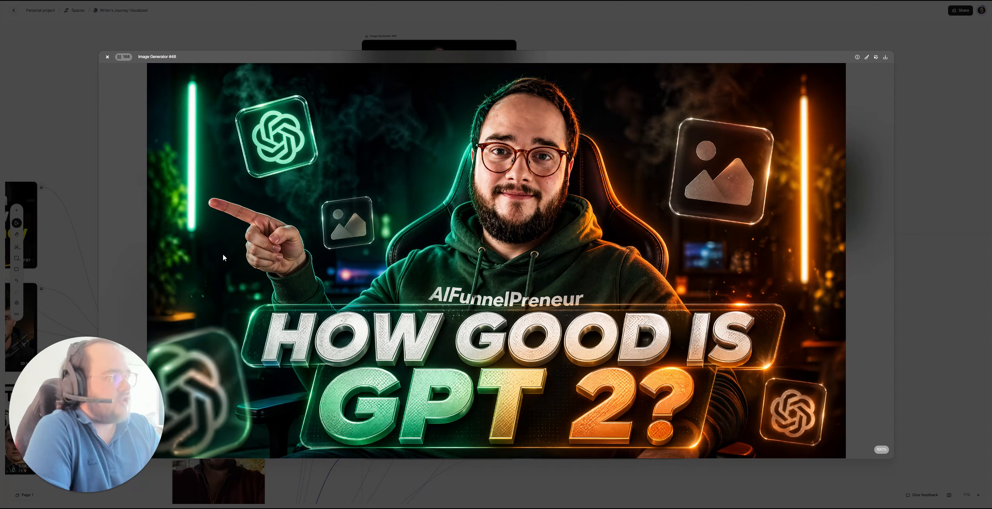
{"action": "left_click", "coordinate": [885, 58]}
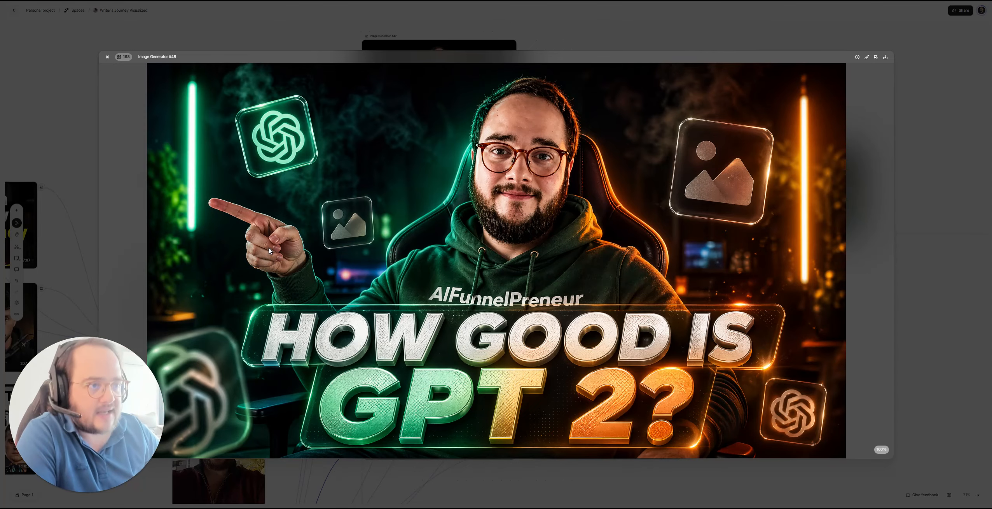
{"action": "left_click", "coordinate": [671, 24]}
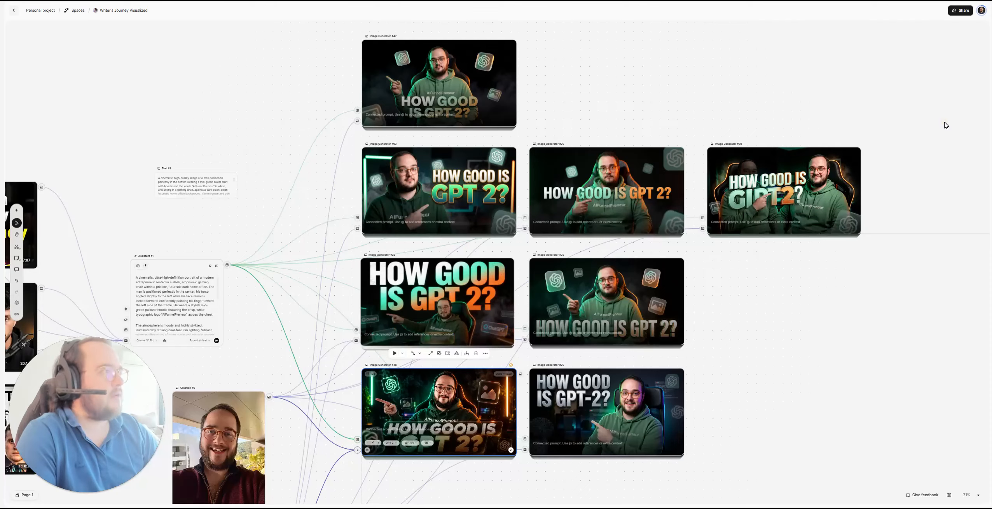
Enlarge the newly generated Image Generator #47 thumbnail to examine its pose, headline and icons
{"action": "double_click", "coordinate": [462, 81]}
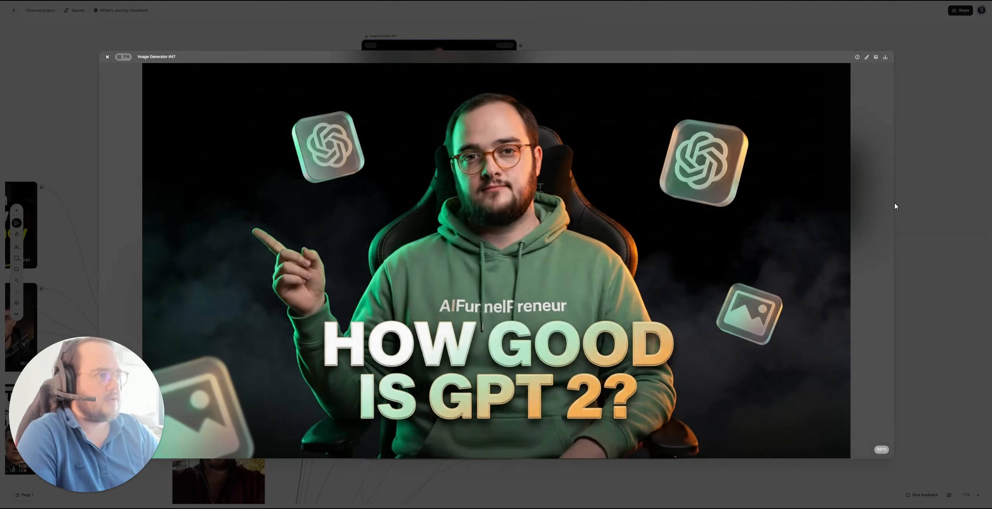
{"action": "left_click", "coordinate": [916, 198]}
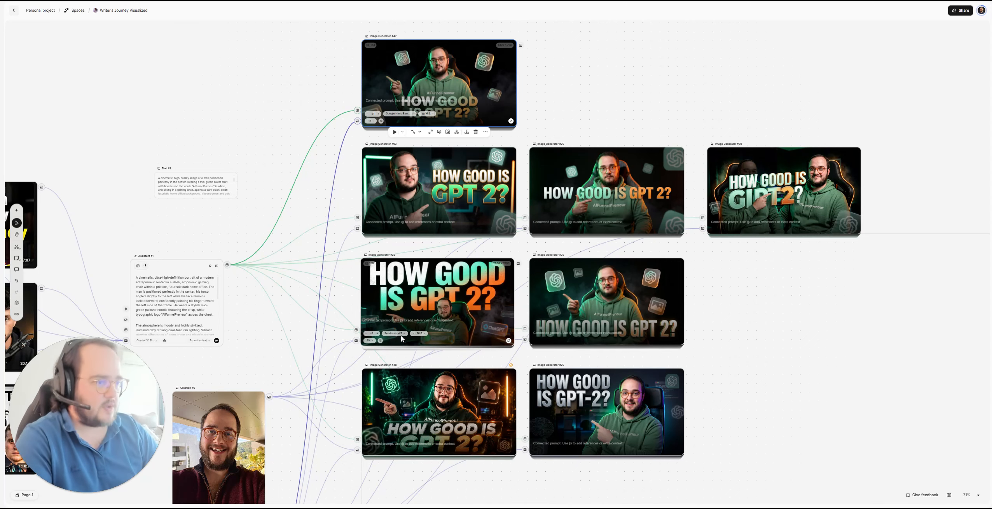
Set the generator with the oversized two-line headline to the GPT 2 model and run the workflow from Assistant #1 onward
{"action": "left_click", "coordinate": [393, 333]}
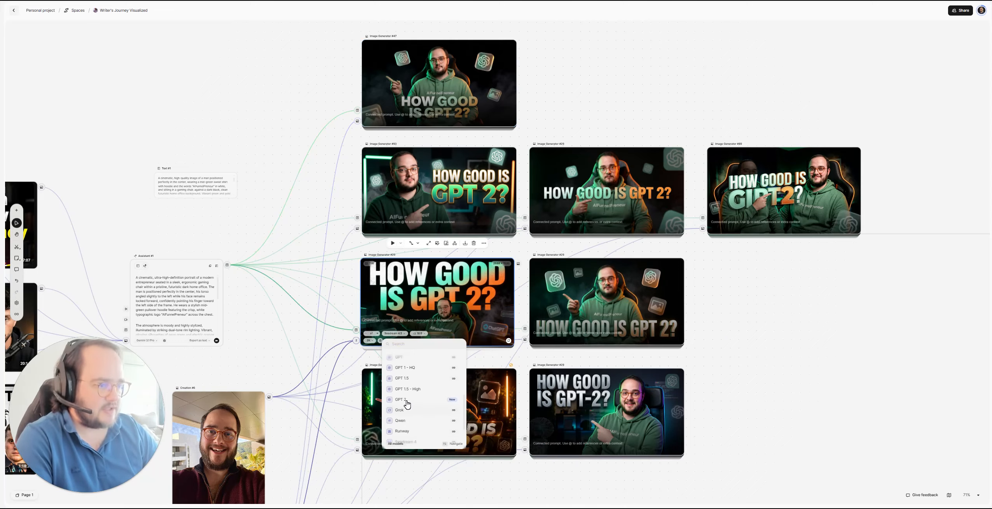
{"action": "left_click", "coordinate": [429, 365]}
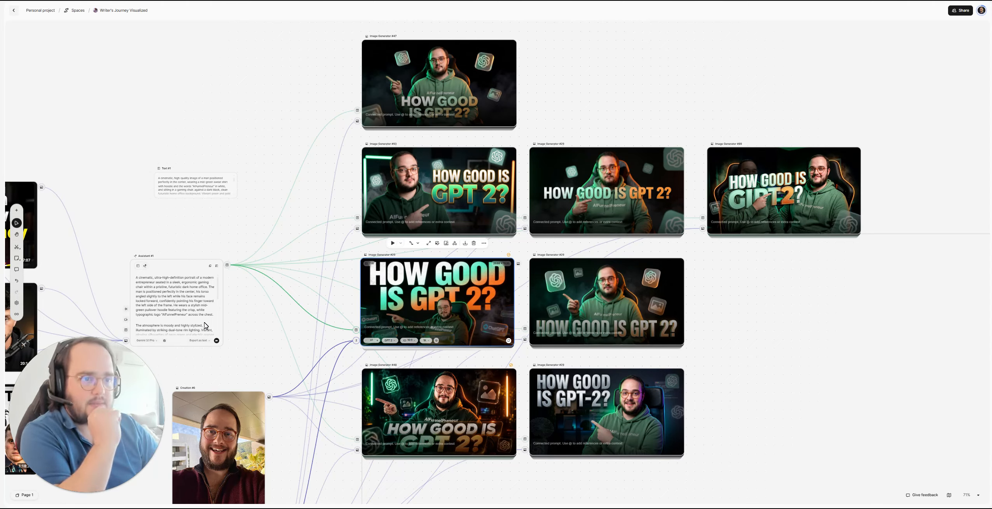
{"action": "left_click", "coordinate": [217, 341]}
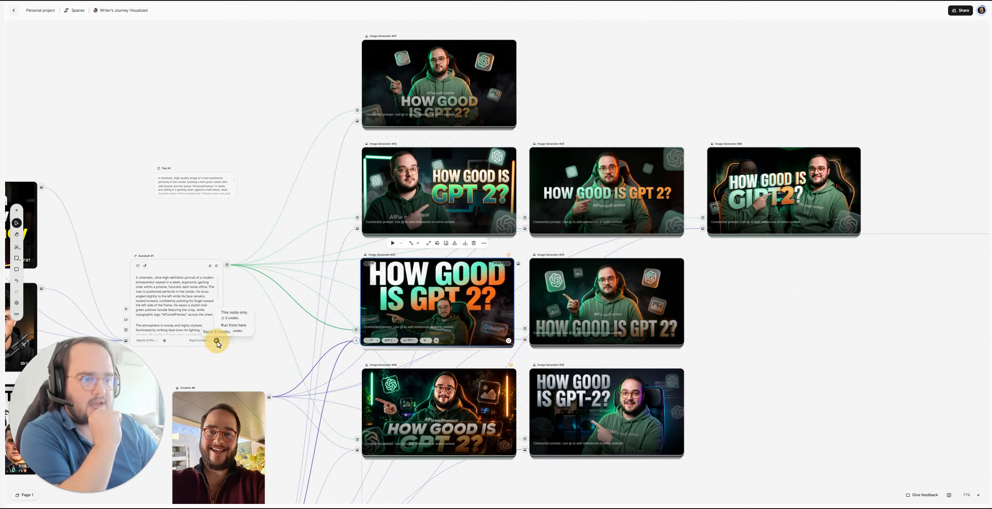
{"action": "left_click", "coordinate": [237, 328]}
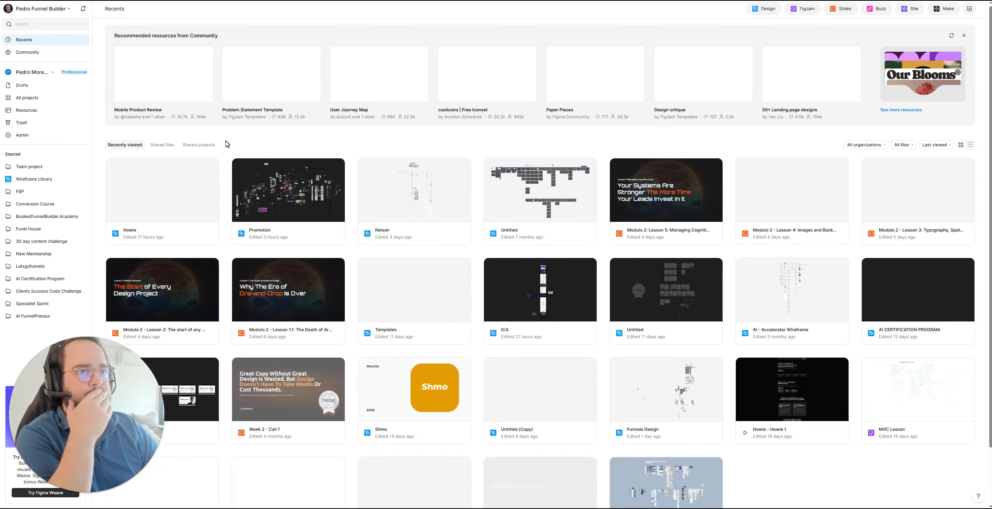
Switch to Figma, open the Promotion file and go to its test page
{"action": "left_click", "coordinate": [295, 205]}
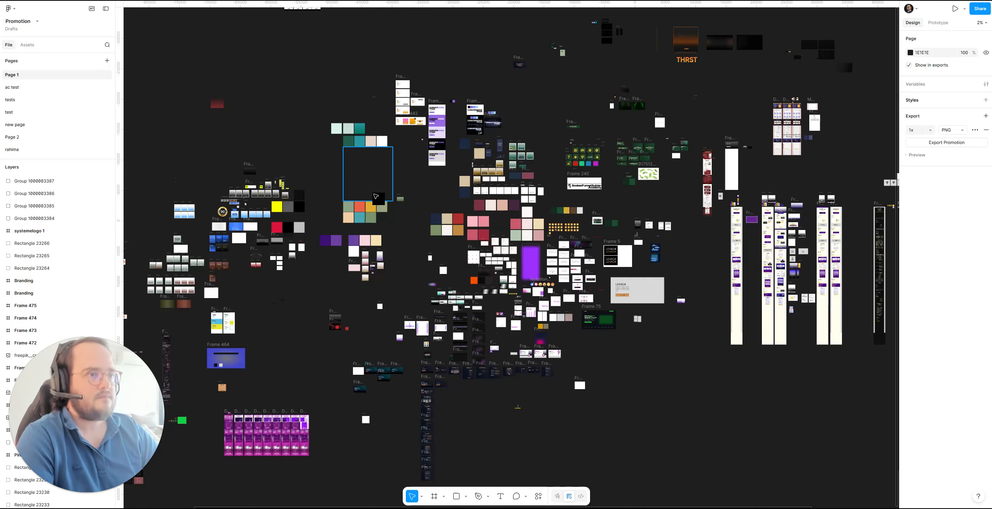
{"action": "left_click_drag", "start_coordinate": [260, 141], "coordinate": [553, 167]}
{"action": "scroll", "coordinate": [268, 206], "scroll_direction": "up", "scroll_amount": 5}
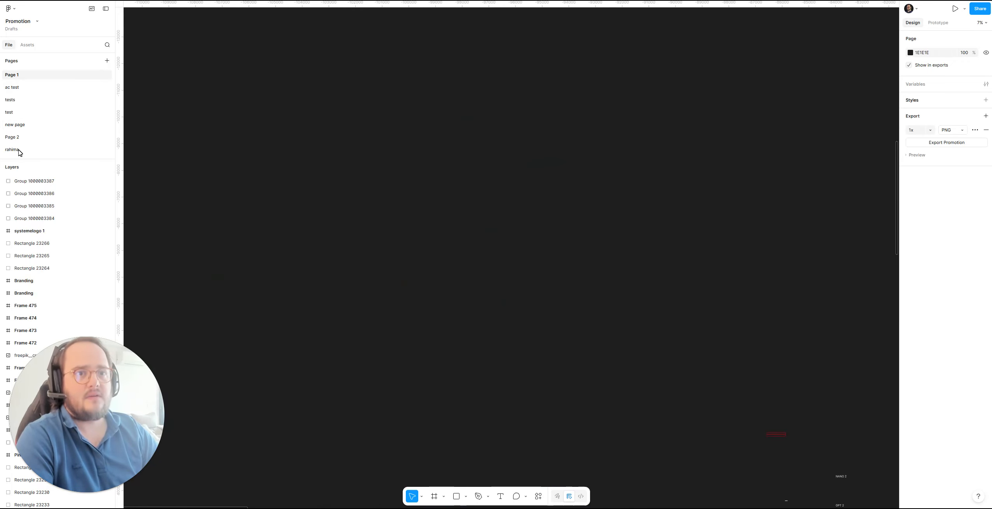
{"action": "left_click", "coordinate": [19, 100]}
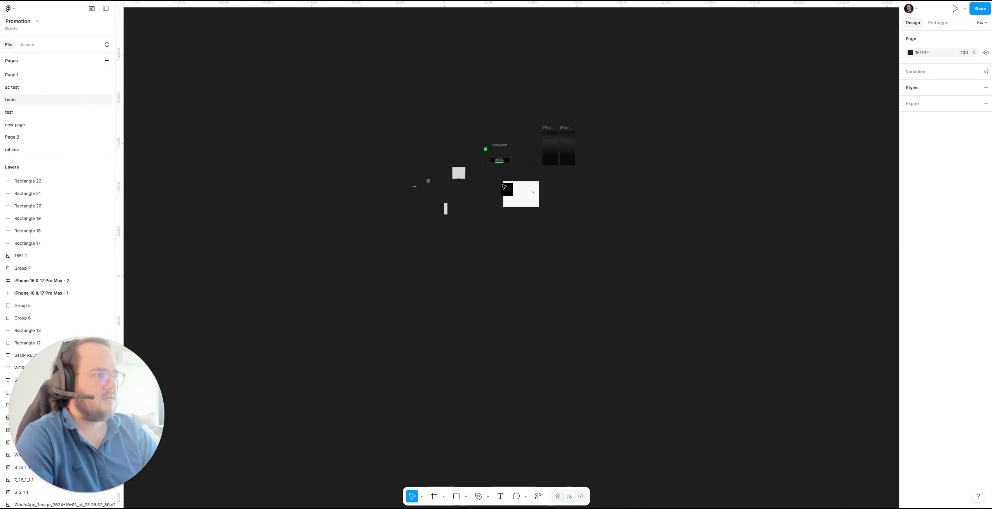
{"action": "scroll", "coordinate": [516, 180], "scroll_direction": "up", "scroll_amount": 3}
{"action": "left_click", "coordinate": [10, 112]}
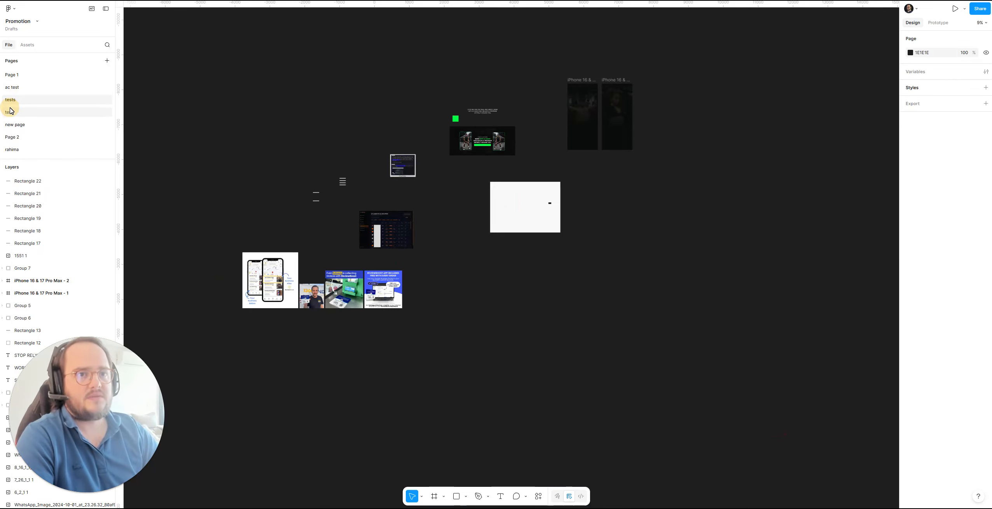
Place the most recently downloaded freepik cinematic thumbnail PNG on the empty canvas below Frame 27 and Frame 28
{"action": "scroll", "coordinate": [405, 172], "scroll_direction": "up", "scroll_amount": 5}
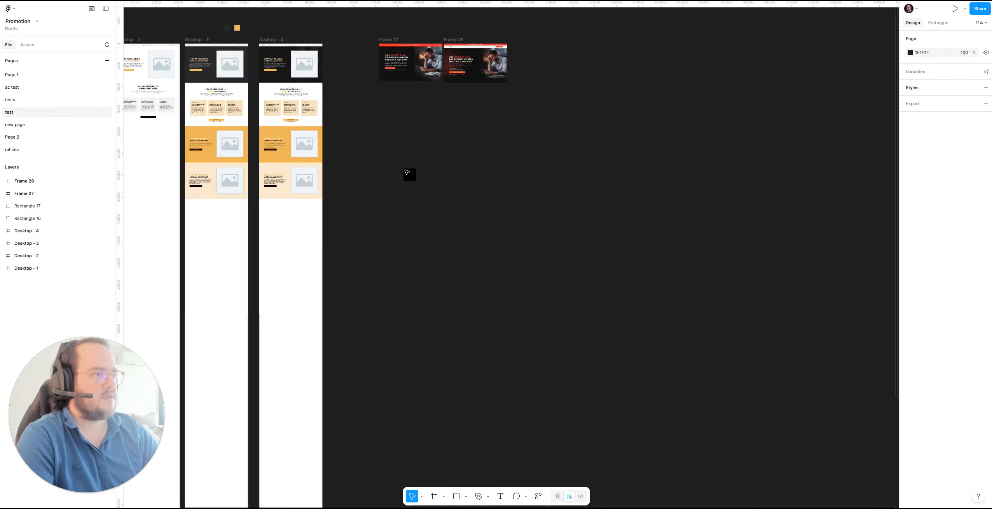
{"action": "left_click", "coordinate": [952, 1]}
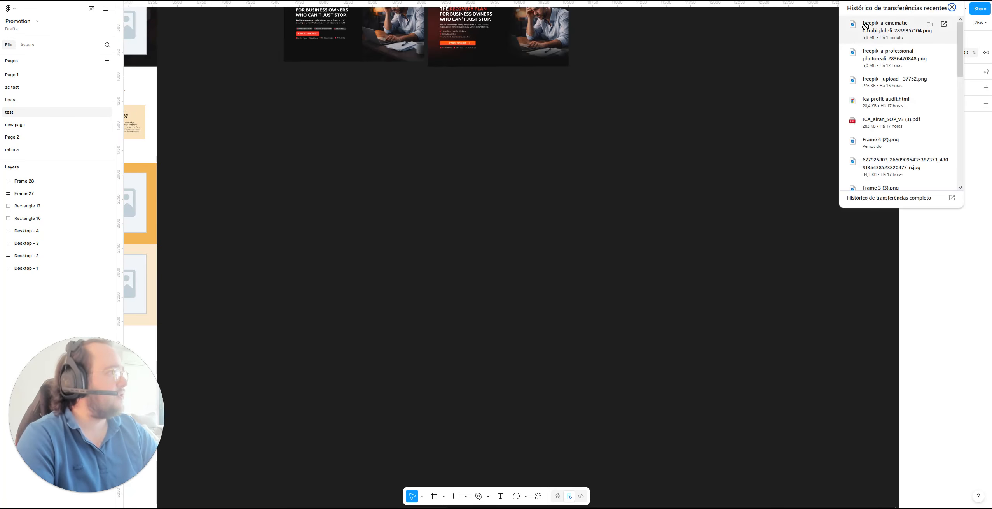
{"action": "left_click_drag", "start_coordinate": [866, 26], "coordinate": [426, 221]}
{"action": "left_click", "coordinate": [779, 225]}
{"action": "left_click", "coordinate": [953, 7]}
{"action": "scroll", "coordinate": [426, 221], "scroll_direction": "up", "scroll_amount": 5}
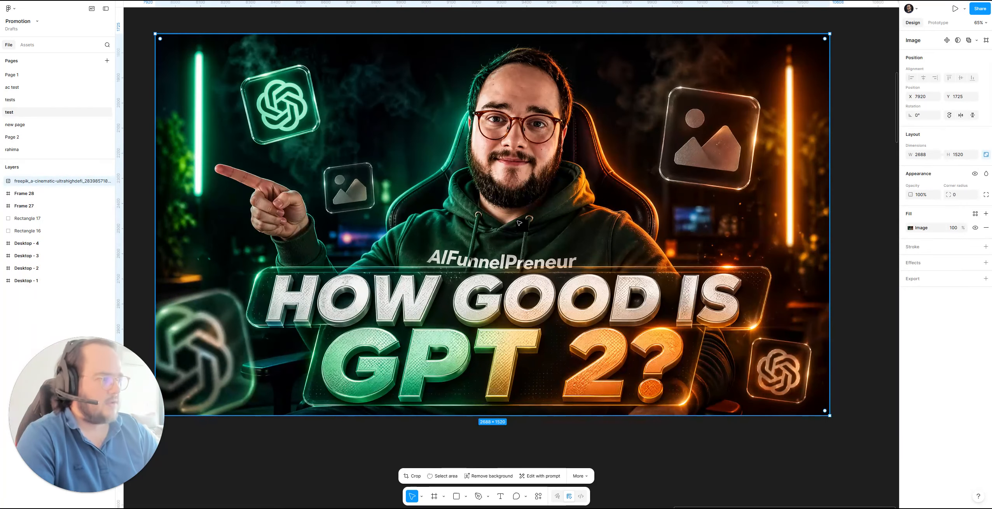
Lower the thumbnail image fill's contrast almost to the minimum, with slightly higher saturation and a slightly cooler temperature
{"action": "left_click", "coordinate": [911, 227]}
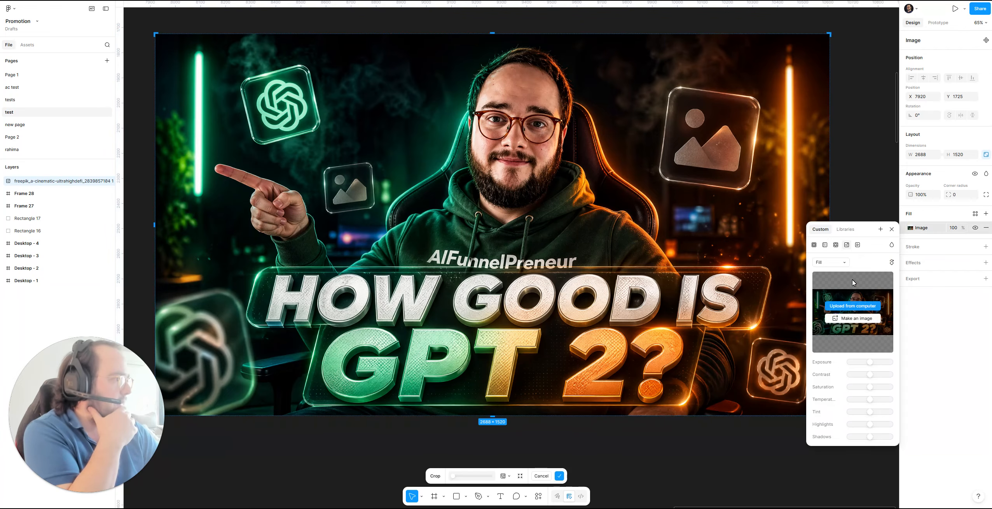
{"action": "left_click_drag", "start_coordinate": [871, 375], "coordinate": [828, 354]}
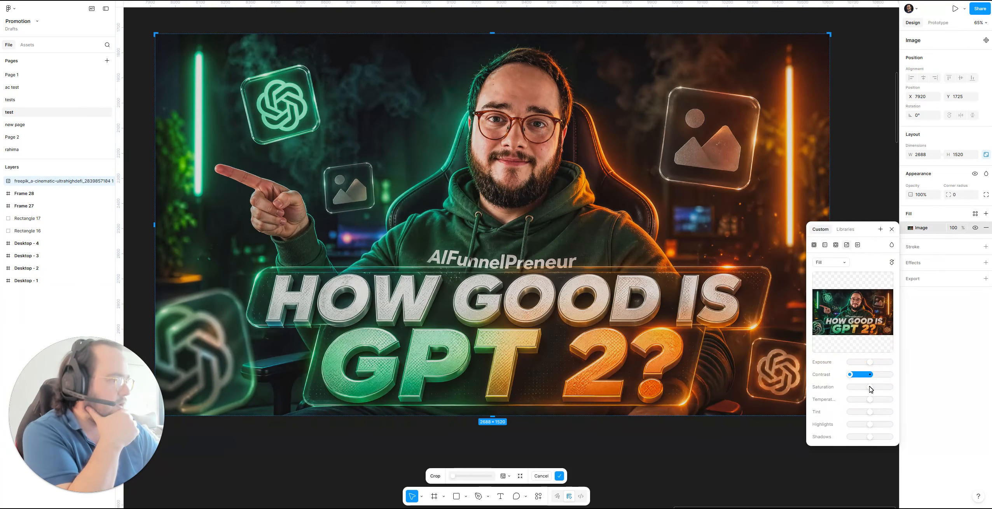
{"action": "left_click_drag", "start_coordinate": [870, 386], "coordinate": [869, 400]}
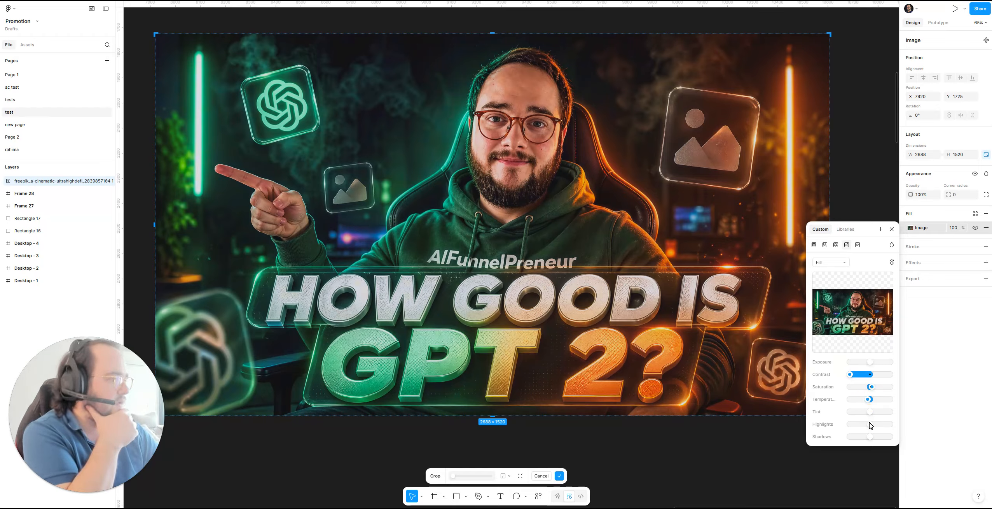
Raise the thumbnail's shadows moderately and its exposure slightly, and close the image adjustments
{"action": "left_click_drag", "start_coordinate": [869, 437], "coordinate": [884, 432]}
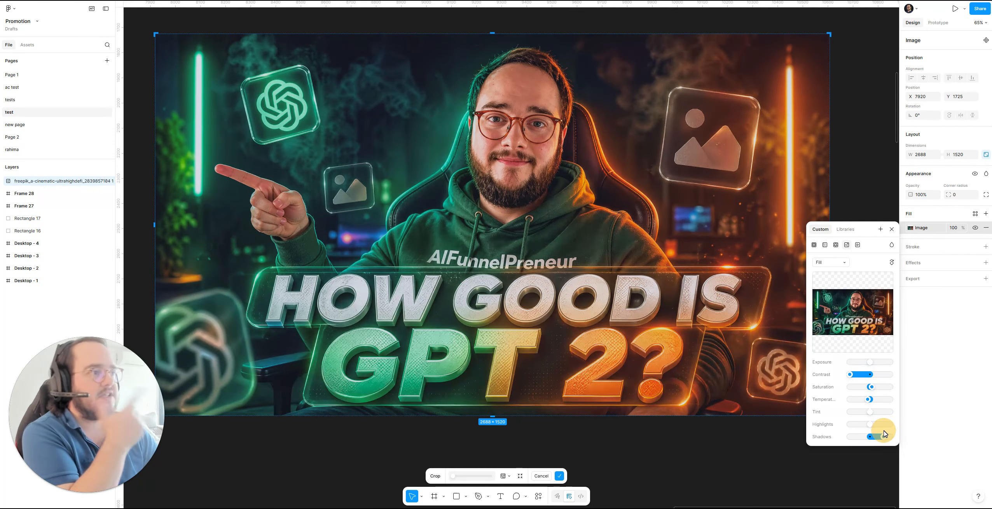
{"action": "mouse_move", "coordinate": [884, 433]}
{"action": "left_mouse_down"}
{"action": "mouse_move", "coordinate": [806, 431]}
{"action": "mouse_move", "coordinate": [896, 436]}
{"action": "mouse_move", "coordinate": [879, 435]}
{"action": "left_mouse_up"}
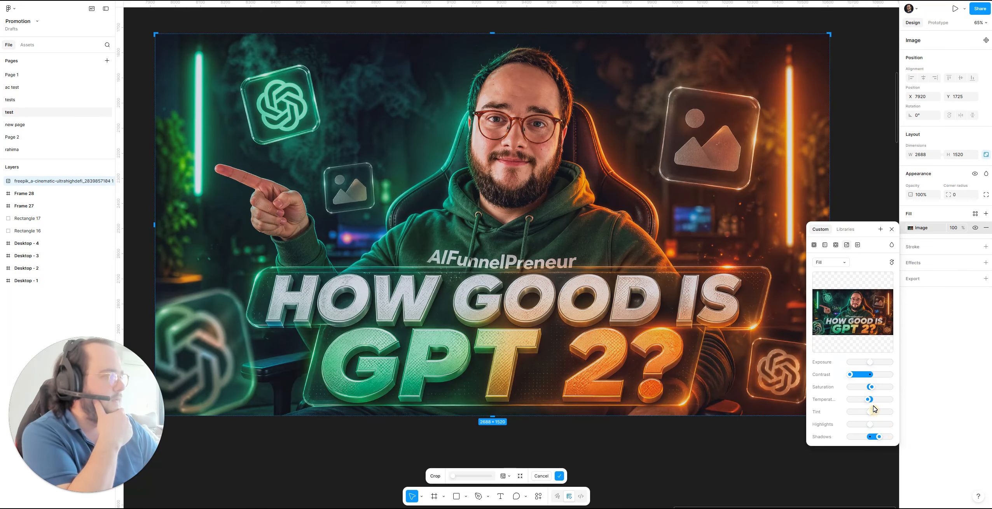
{"action": "left_click_drag", "start_coordinate": [871, 362], "coordinate": [851, 374]}
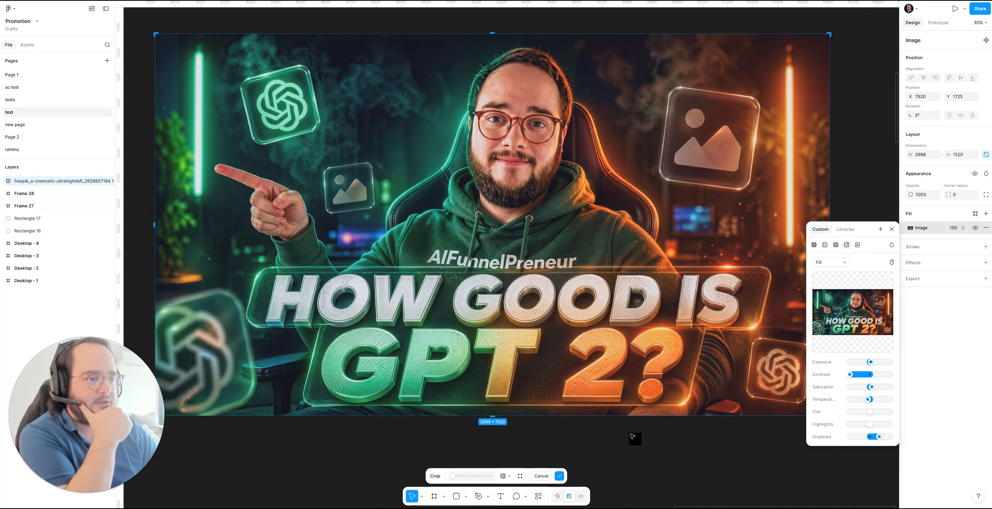
{"action": "left_click", "coordinate": [729, 459]}
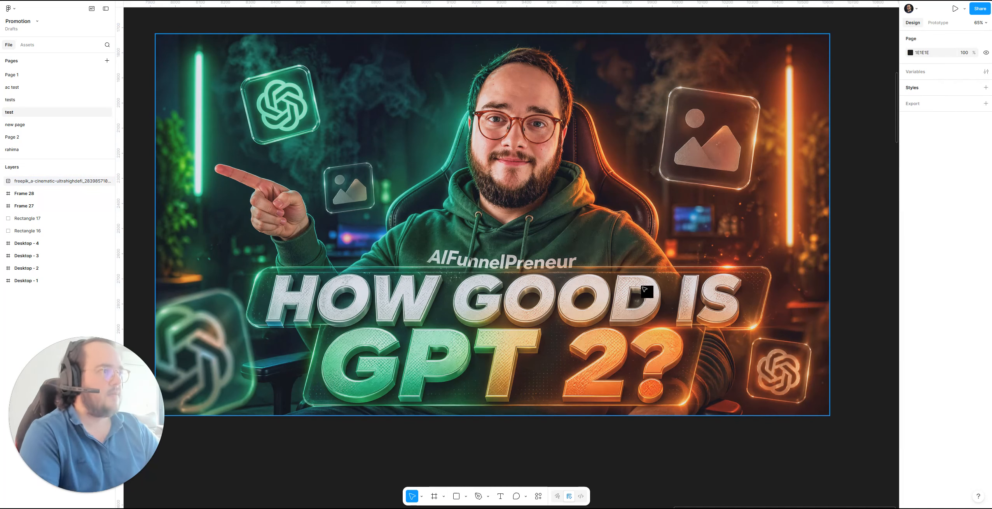
Examine the adjusted thumbnail up close, checking the face, hoodie lettering and headline texture
{"action": "left_click", "coordinate": [661, 191]}
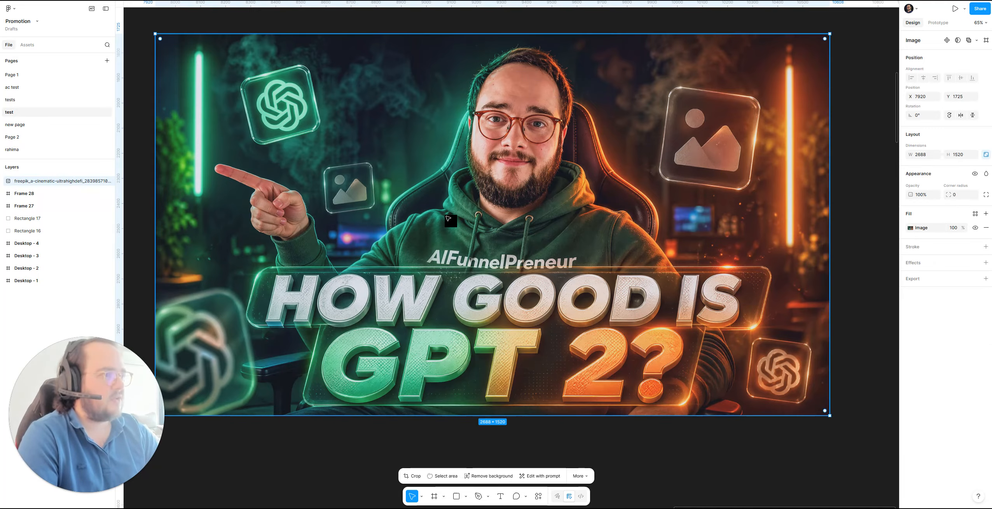
{"action": "scroll", "coordinate": [459, 225], "scroll_direction": "down", "scroll_amount": 2}
{"action": "scroll", "coordinate": [493, 208], "scroll_direction": "up", "scroll_amount": 7}
{"action": "scroll", "coordinate": [398, 196], "scroll_direction": "down", "scroll_amount": 4}
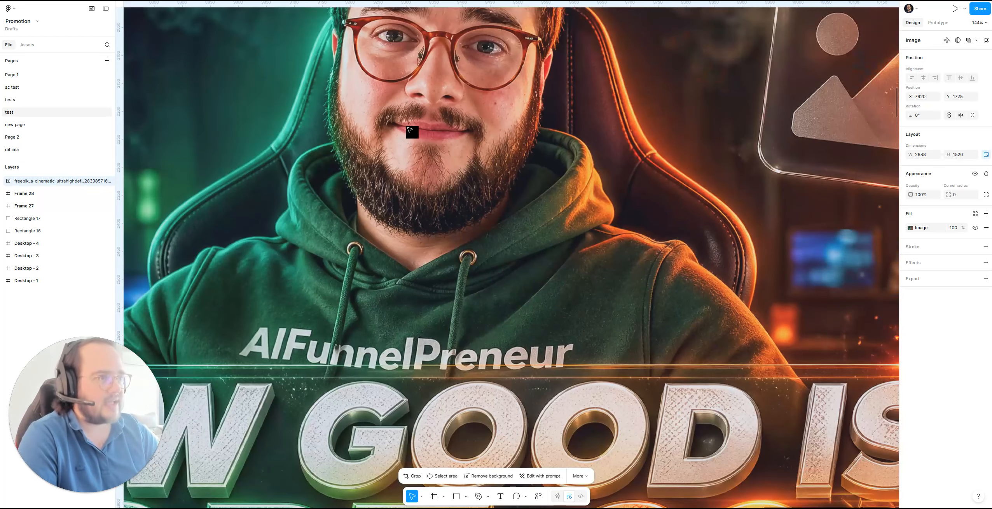
{"action": "scroll", "coordinate": [410, 127], "scroll_direction": "up", "scroll_amount": 1}
{"action": "scroll", "coordinate": [419, 215], "scroll_direction": "up", "scroll_amount": 2}
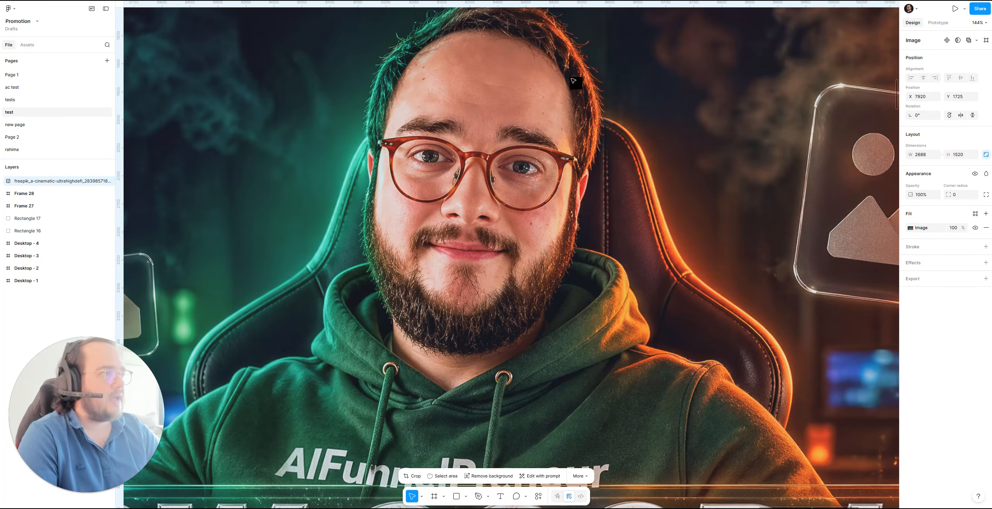
{"action": "scroll", "coordinate": [453, 269], "scroll_direction": "down", "scroll_amount": 4}
{"action": "left_click_drag", "start_coordinate": [485, 354], "coordinate": [563, 252]}
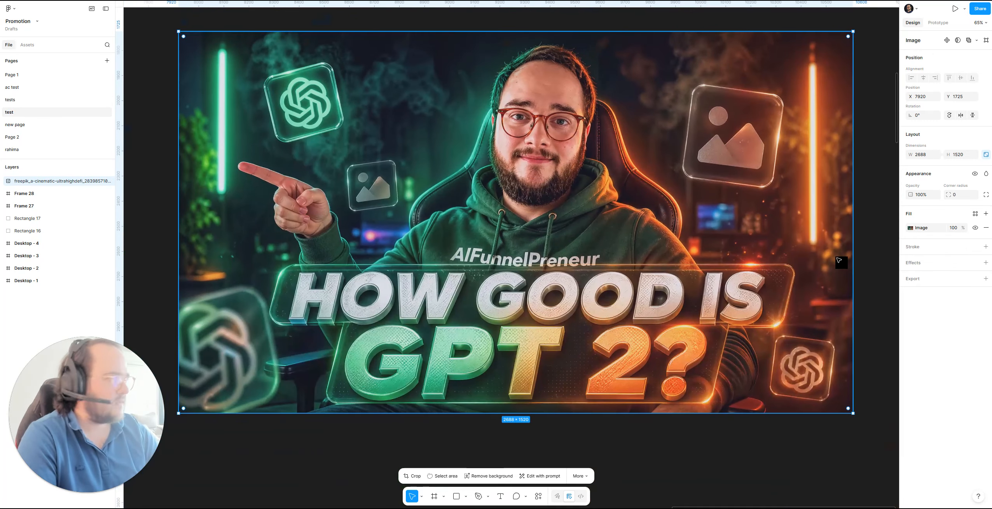
Try a highlights adjustment on the thumbnail's image fill and close the image adjustments
{"action": "left_click", "coordinate": [910, 228]}
{"action": "mouse_move", "coordinate": [841, 281]}
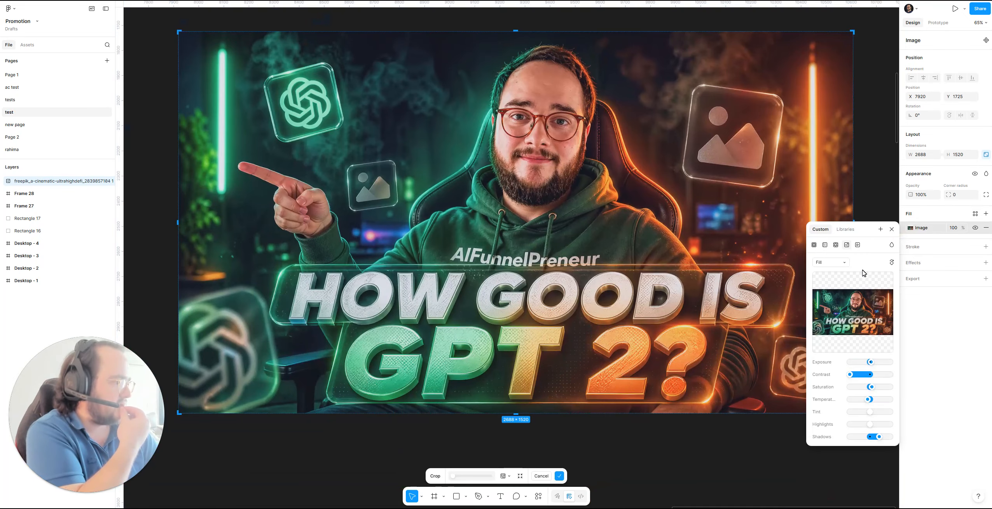
{"action": "mouse_move", "coordinate": [871, 426]}
{"action": "left_mouse_down"}
{"action": "mouse_move", "coordinate": [880, 422]}
{"action": "mouse_move", "coordinate": [860, 417]}
{"action": "mouse_move", "coordinate": [876, 416]}
{"action": "mouse_move", "coordinate": [871, 426]}
{"action": "left_mouse_up"}
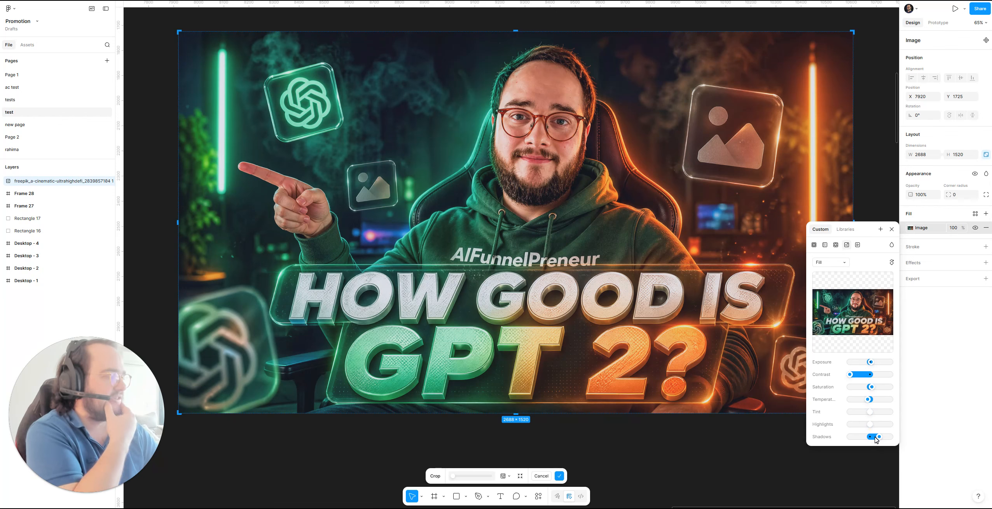
{"action": "left_click", "coordinate": [879, 138]}
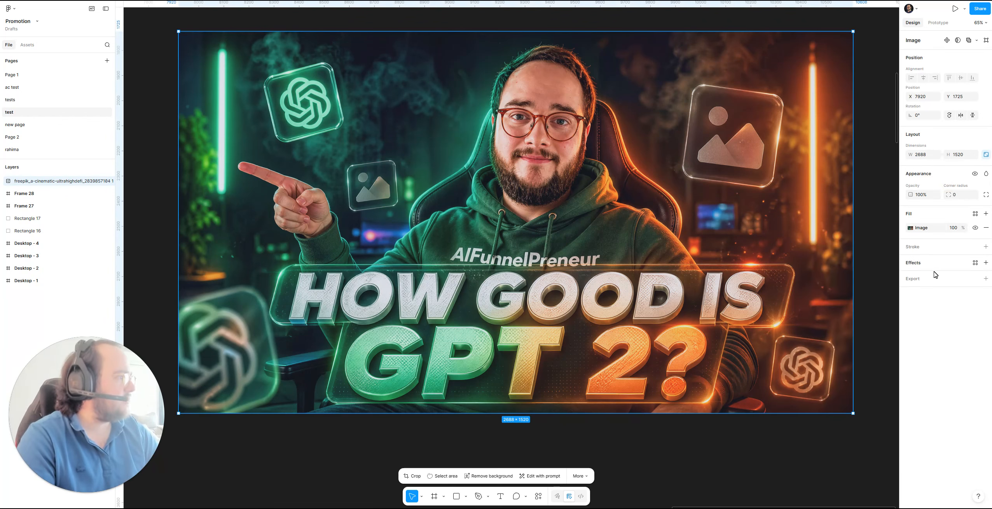
Move the thumbnail across the canvas to X 8549, Y 1906 and view it whole
{"action": "left_click_drag", "start_coordinate": [506, 322], "coordinate": [665, 368]}
{"action": "scroll", "coordinate": [716, 349], "scroll_direction": "right", "scroll_amount": 5}
{"action": "scroll", "coordinate": [716, 350], "scroll_direction": "down", "scroll_amount": 3}
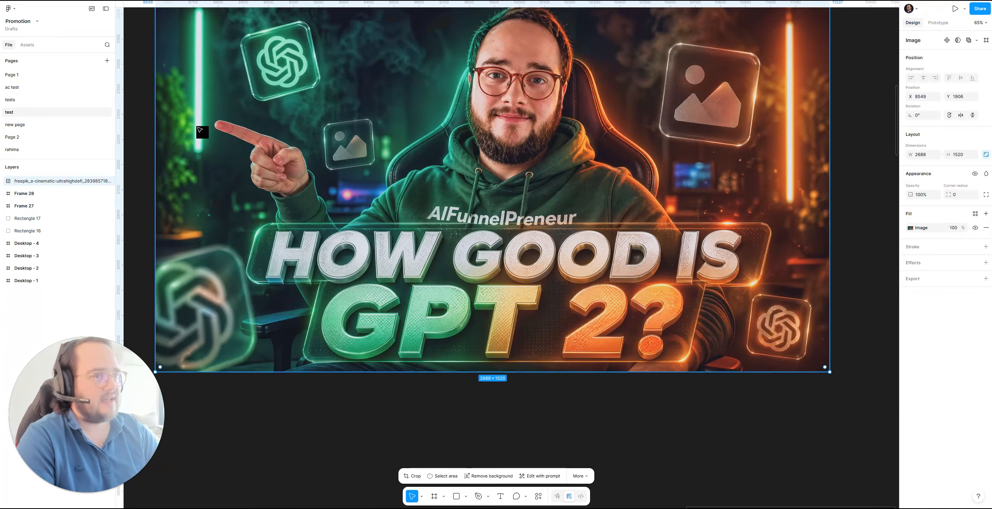
{"action": "scroll", "coordinate": [358, 193], "scroll_direction": "down", "scroll_amount": 3}
{"action": "left_click_drag", "start_coordinate": [358, 194], "coordinate": [368, 221]}
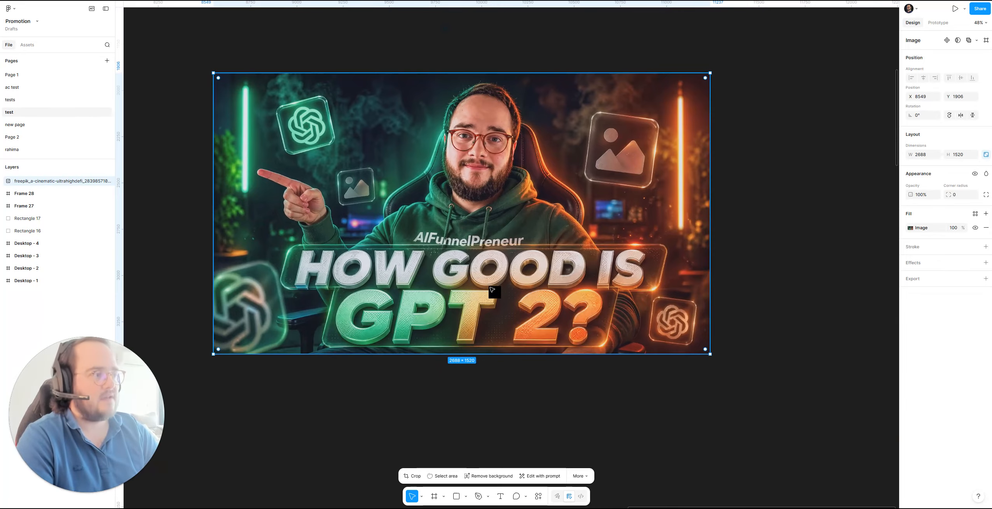